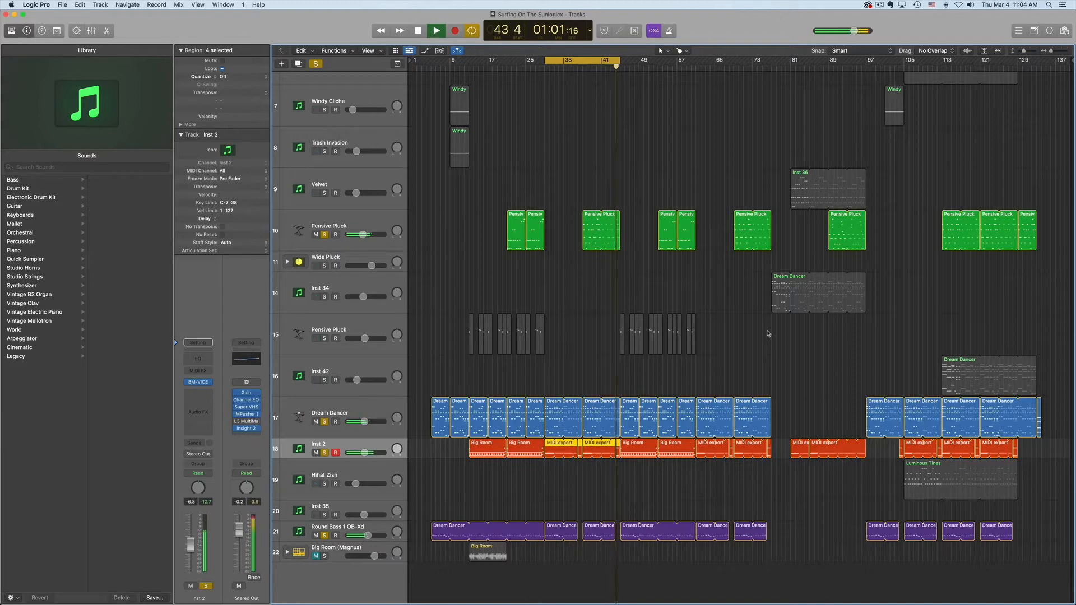
Stop playback, start the cycle range at the second MIDI export region, and add a Bus 15 send to the Inst 2 channel.
{"action": "key", "text": "space"}
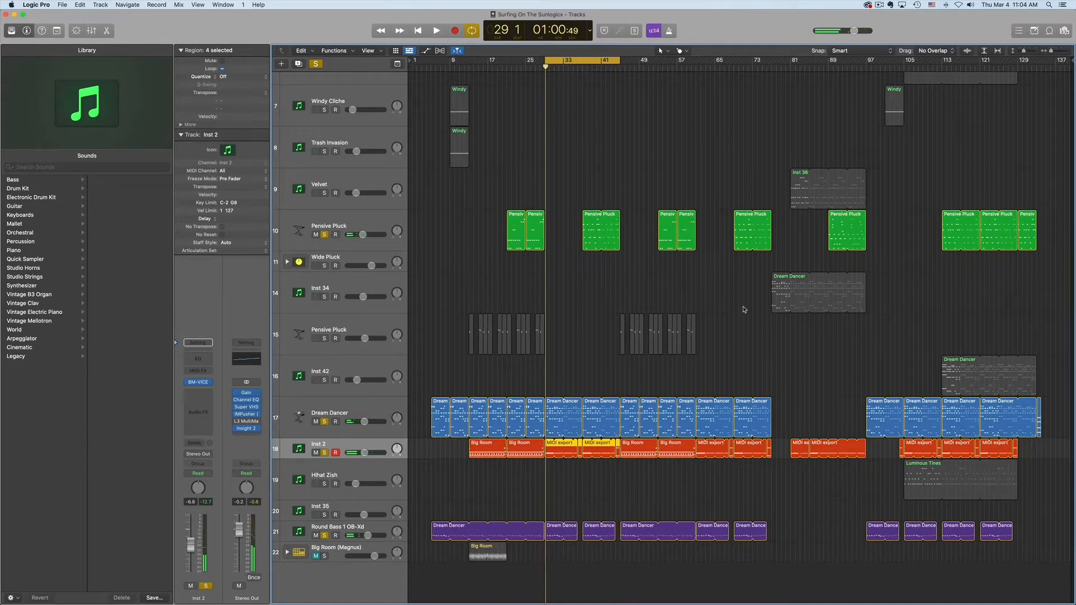
{"action": "left_click_drag", "start_coordinate": [547, 61], "coordinate": [583, 66]}
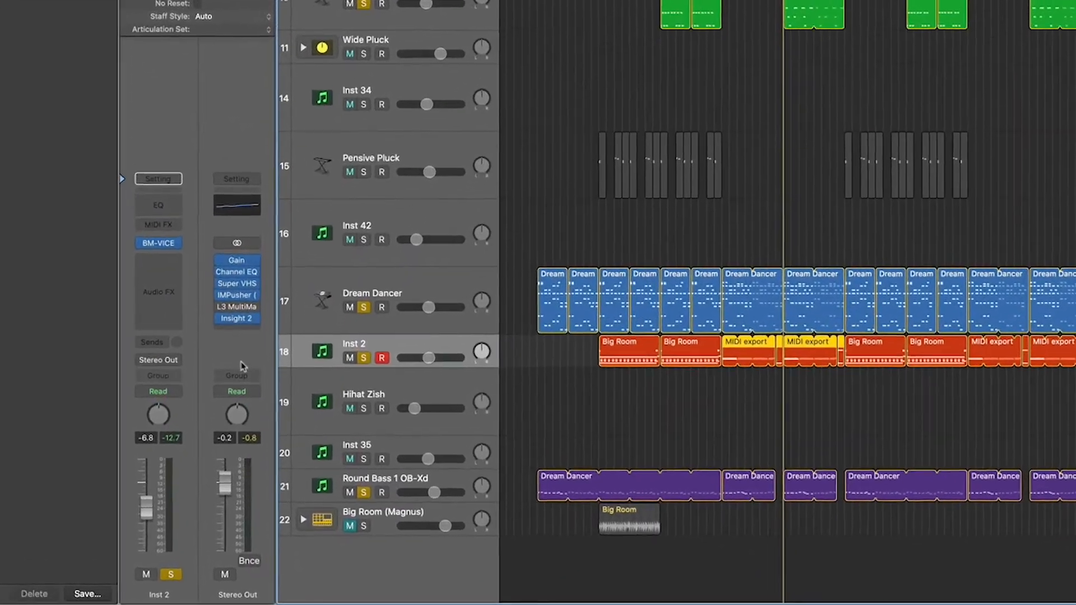
{"action": "left_click", "coordinate": [172, 369]}
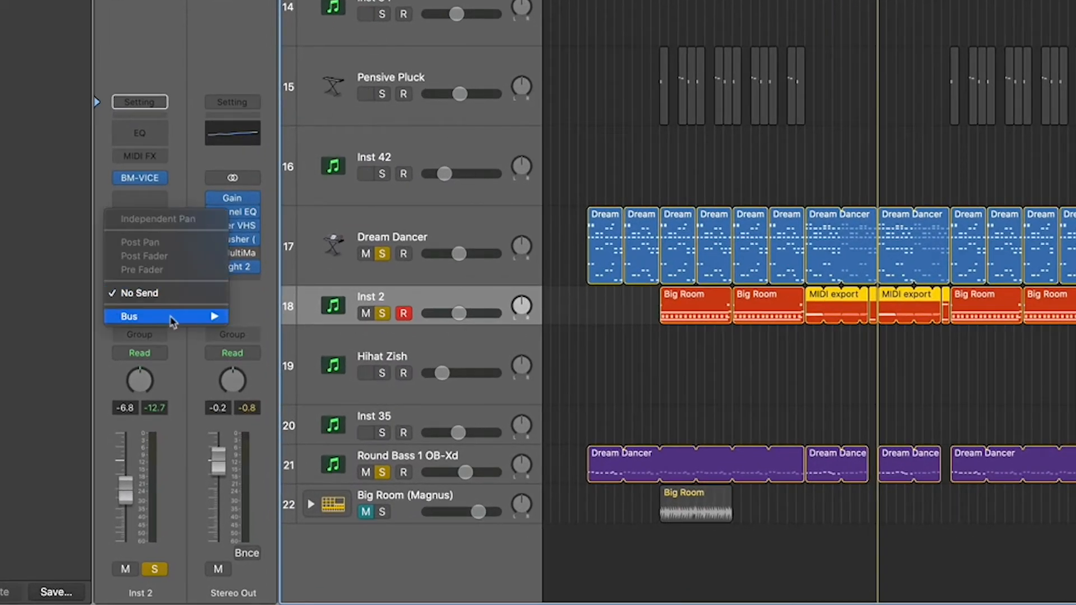
{"action": "mouse_move", "coordinate": [174, 315]}
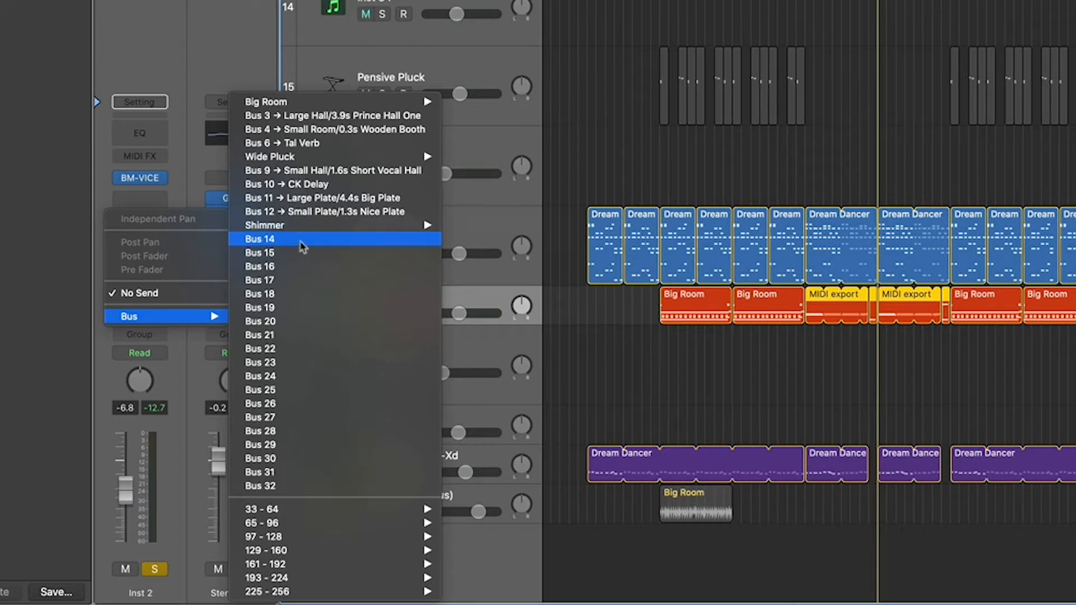
{"action": "left_click", "coordinate": [289, 257]}
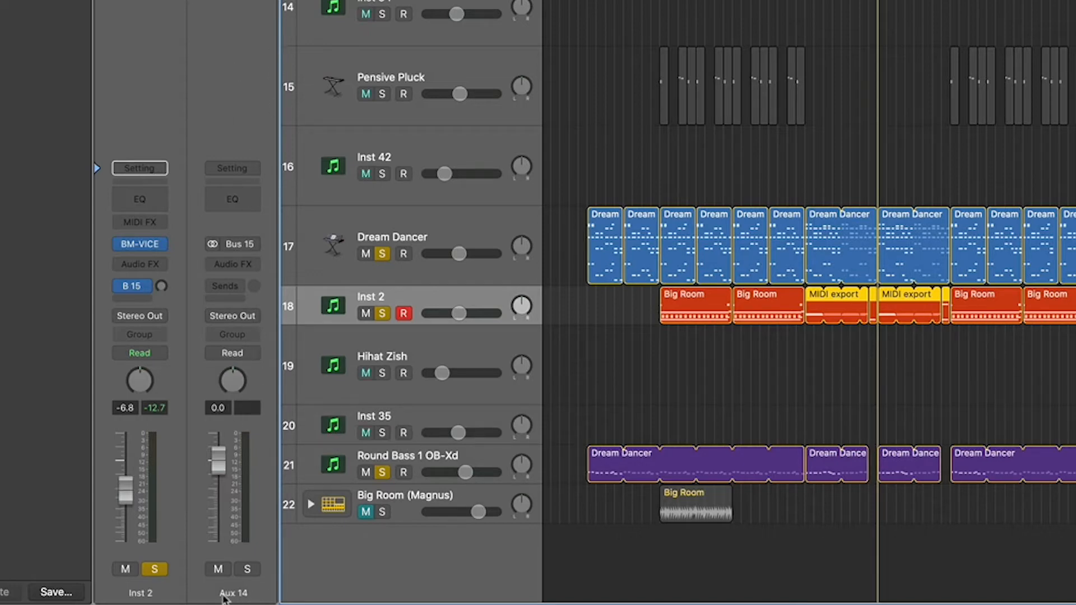
Rename the new aux channel fed by Bus 15 as Par Drums.
{"action": "double_click", "coordinate": [242, 594]}
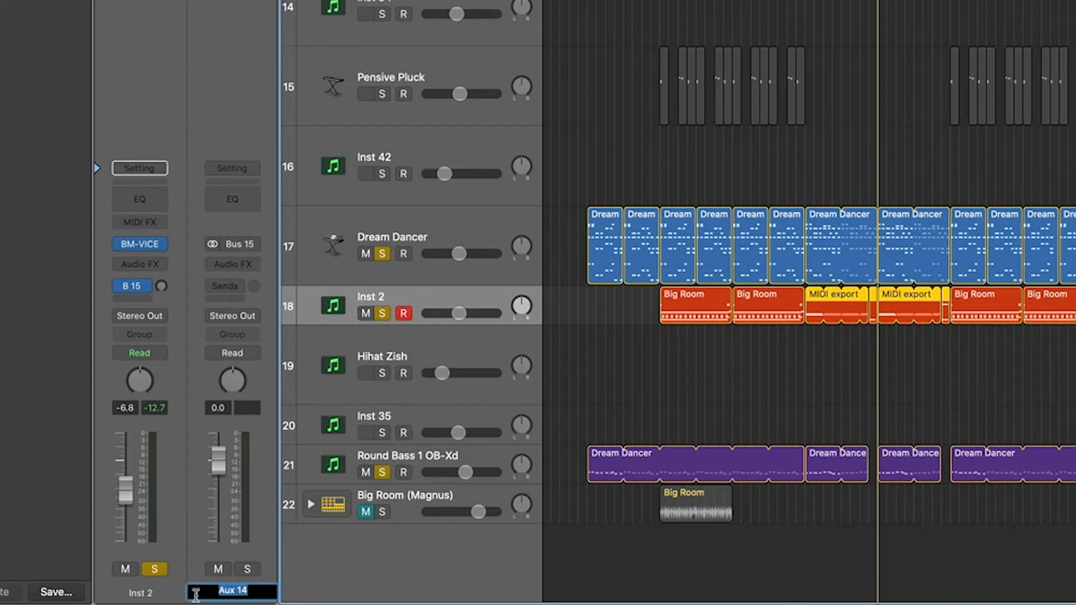
{"action": "type", "text": "Par Drums"}
{"action": "key", "text": "Return"}
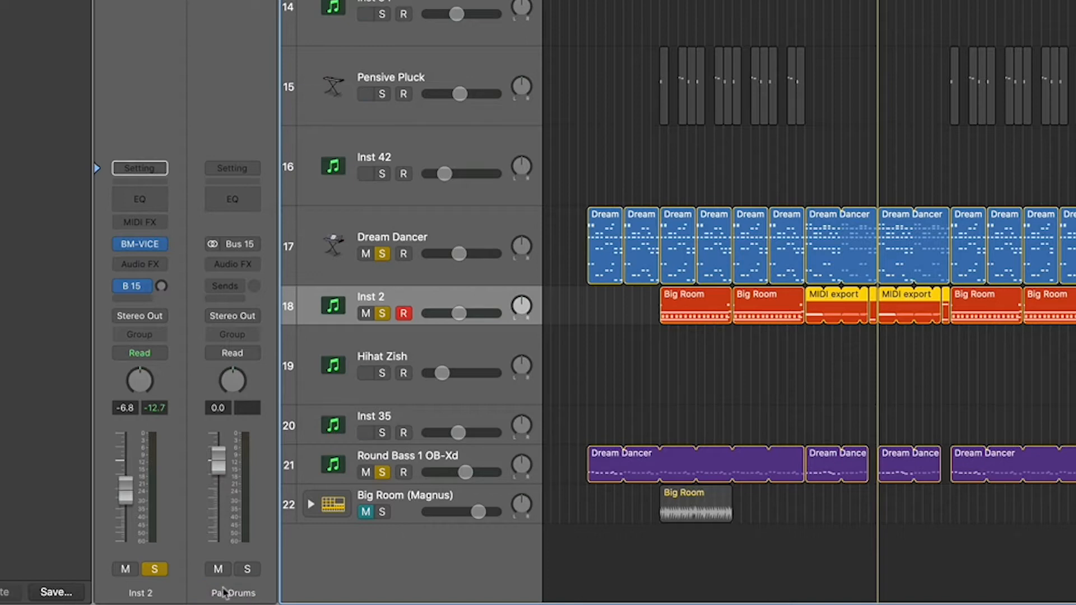
Insert a Compressor on the Par Drums aux channel.
{"action": "left_click", "coordinate": [254, 265]}
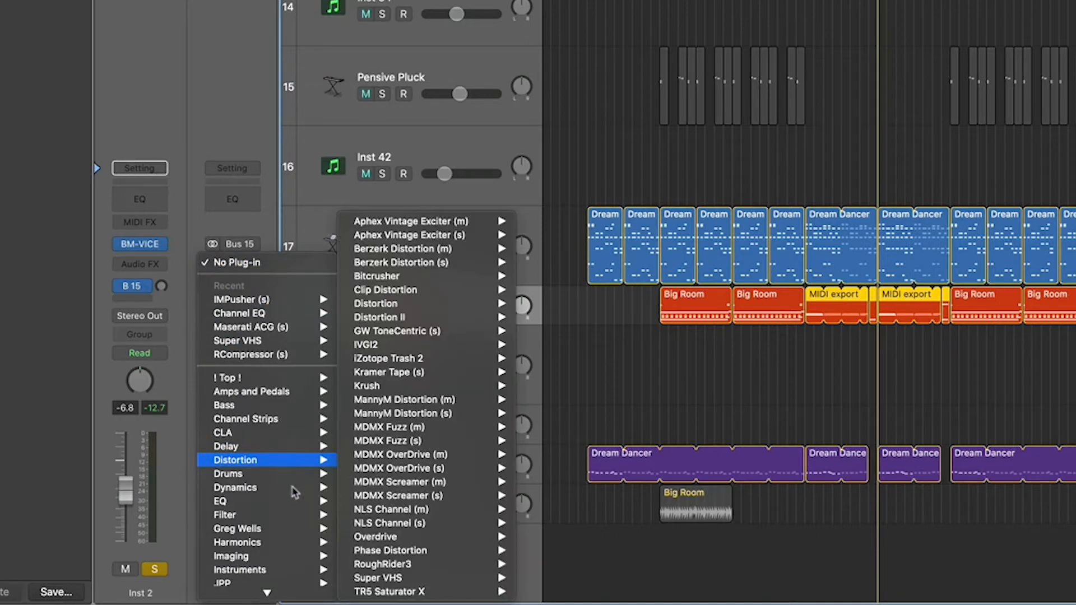
{"action": "mouse_move", "coordinate": [294, 489]}
{"action": "mouse_move", "coordinate": [470, 86]}
{"action": "left_click", "coordinate": [568, 88]}
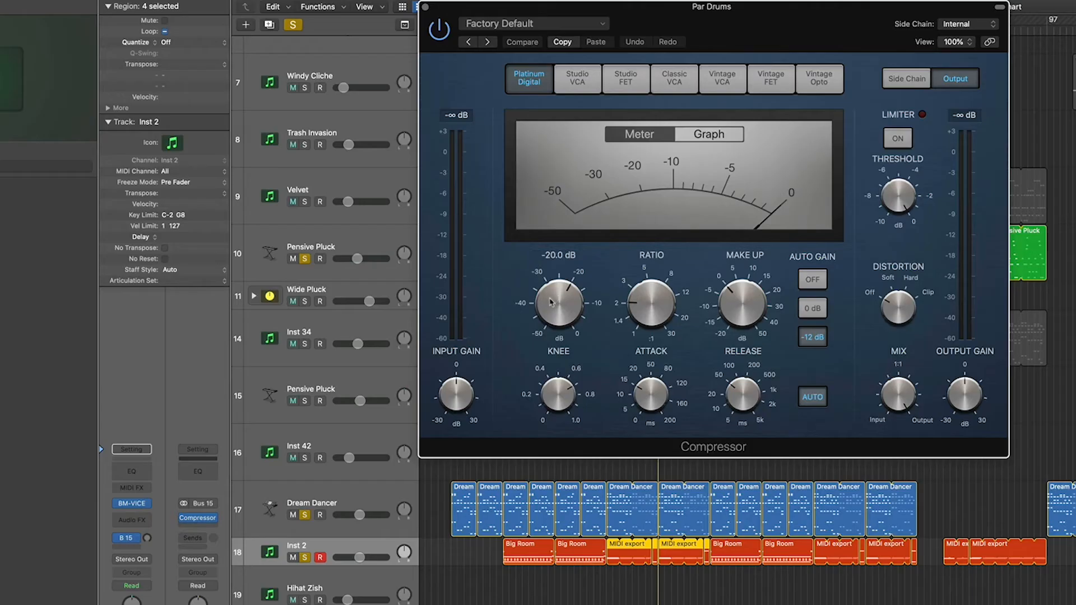
Lower the Compressor's threshold well below -40 dB, raise the ratio to about 12:1, minimize the attack and set the release to about 8.9 ms.
{"action": "left_click_drag", "start_coordinate": [578, 301], "coordinate": [568, 383]}
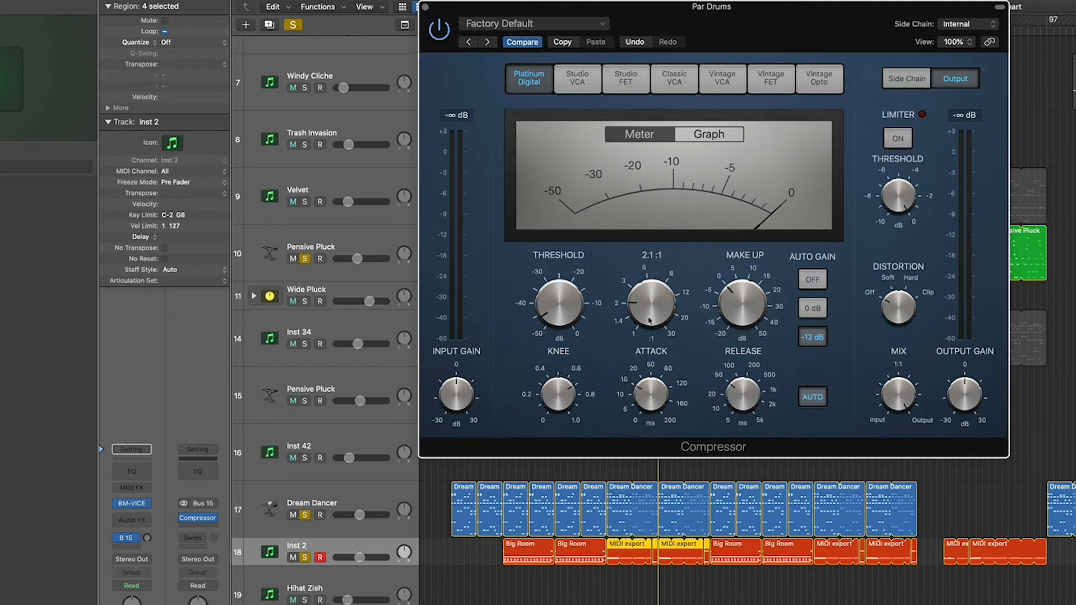
{"action": "left_click_drag", "start_coordinate": [552, 307], "coordinate": [555, 303]}
{"action": "left_click_drag", "start_coordinate": [673, 303], "coordinate": [661, 270]}
{"action": "left_click_drag", "start_coordinate": [652, 307], "coordinate": [657, 294]}
{"action": "left_click_drag", "start_coordinate": [666, 383], "coordinate": [651, 423]}
{"action": "left_click_drag", "start_coordinate": [734, 414], "coordinate": [734, 417]}
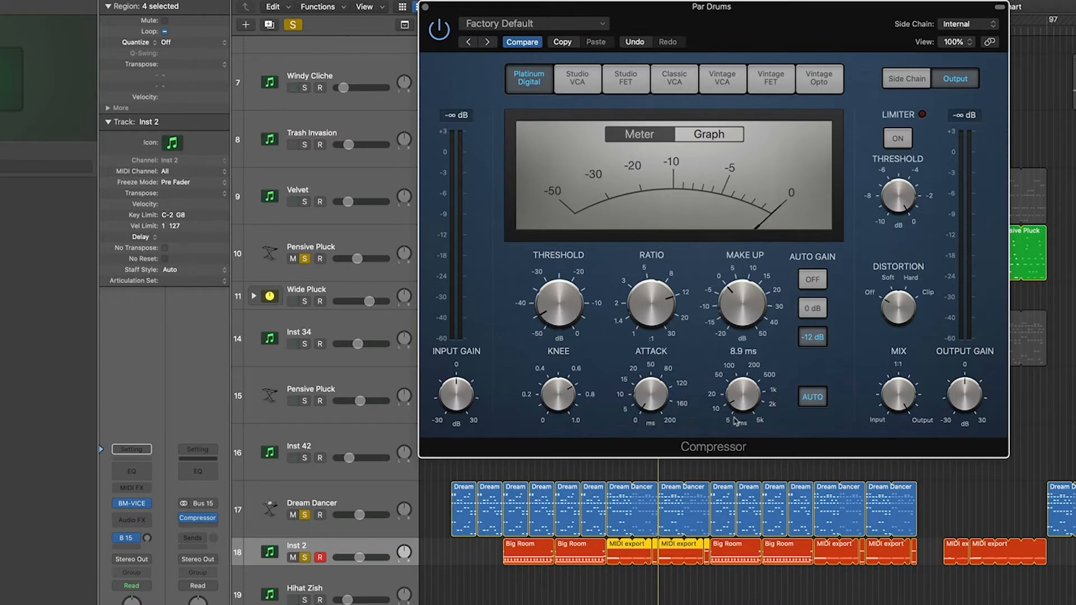
Move the Compressor window aside, set the Par Drums fader to about -5.0 dB and raise the Bus 15 send level on Inst 2.
{"action": "left_click_drag", "start_coordinate": [813, 21], "coordinate": [1075, 0]}
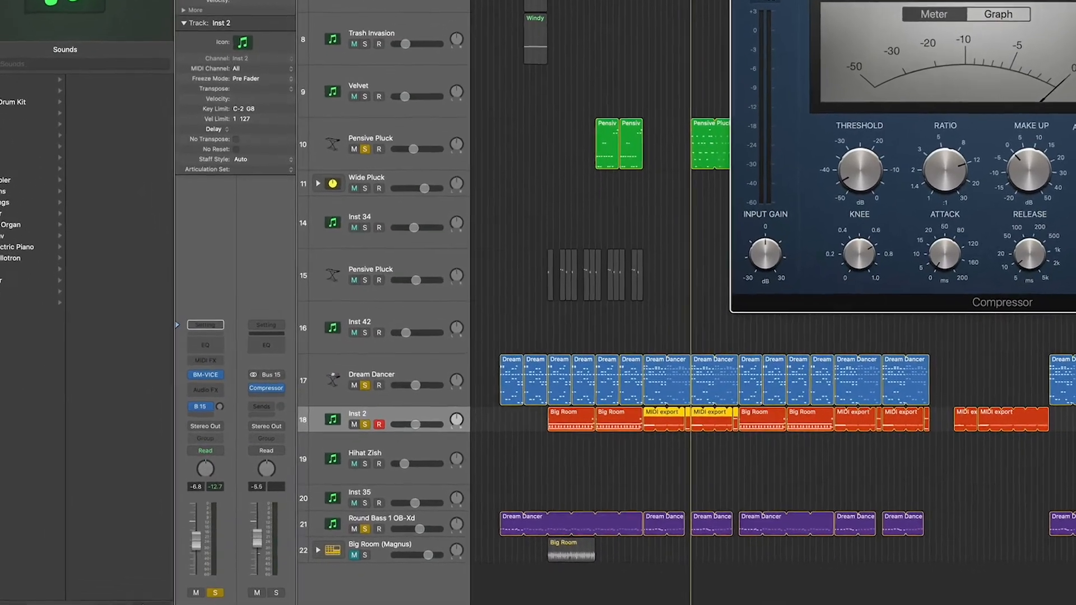
{"action": "left_click_drag", "start_coordinate": [258, 540], "coordinate": [258, 524]}
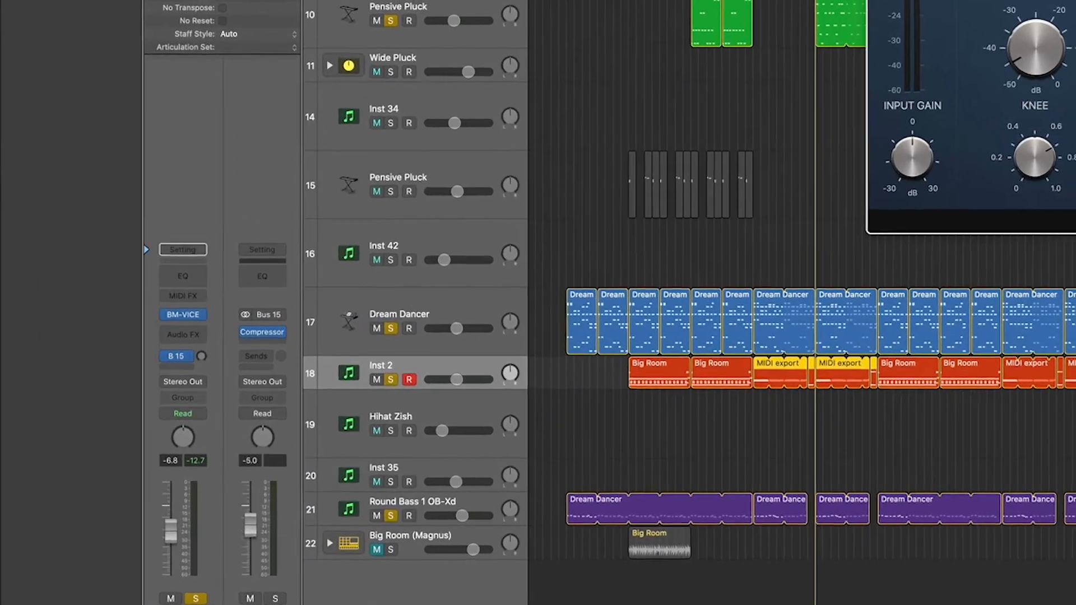
{"action": "left_click", "coordinate": [197, 347], "text": "alt"}
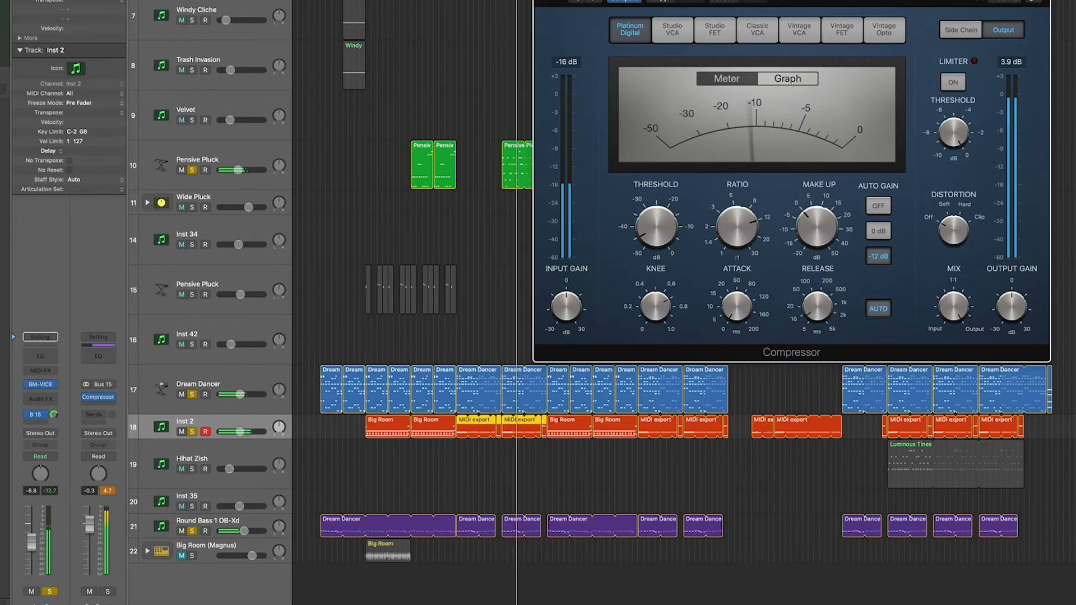
Clear all solos, solo only the Inst 2 track and pull the Par Drums fader all the way down.
{"action": "left_click", "coordinate": [192, 170], "text": "alt"}
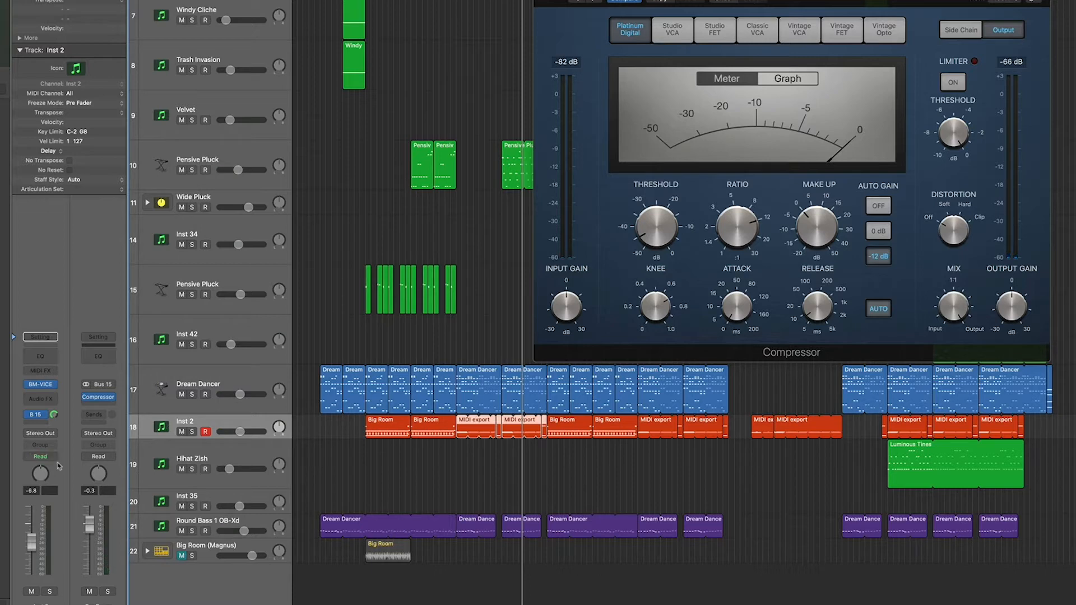
{"action": "left_click", "coordinate": [191, 432]}
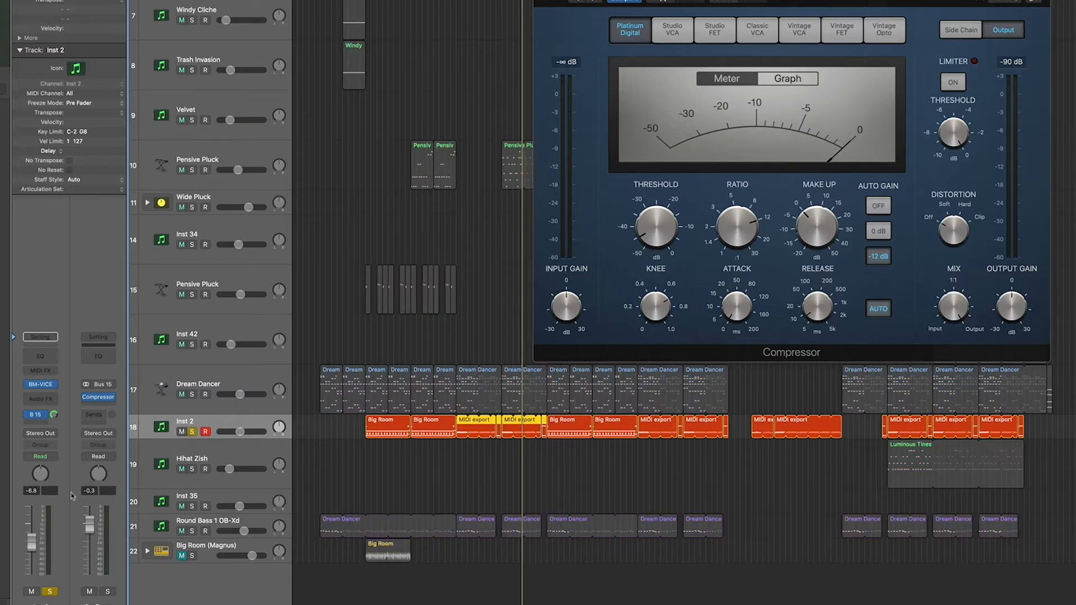
{"action": "left_click_drag", "start_coordinate": [89, 525], "coordinate": [89, 559]}
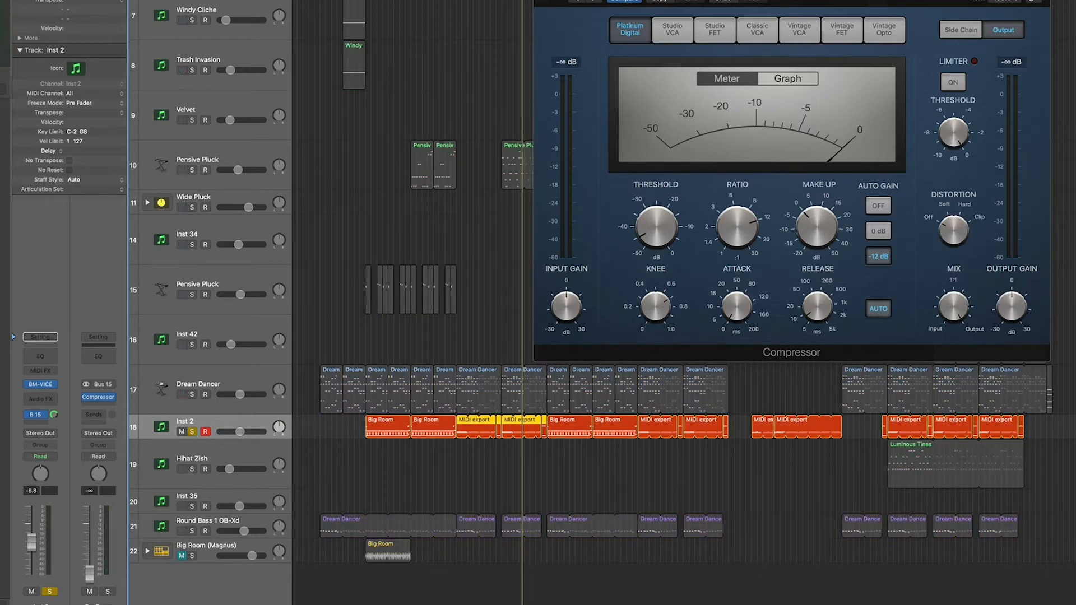
Play the soloed drums while gradually raising the Par Drums fader to about -1.1 dB, and reset its peak reading.
{"action": "key", "text": "space"}
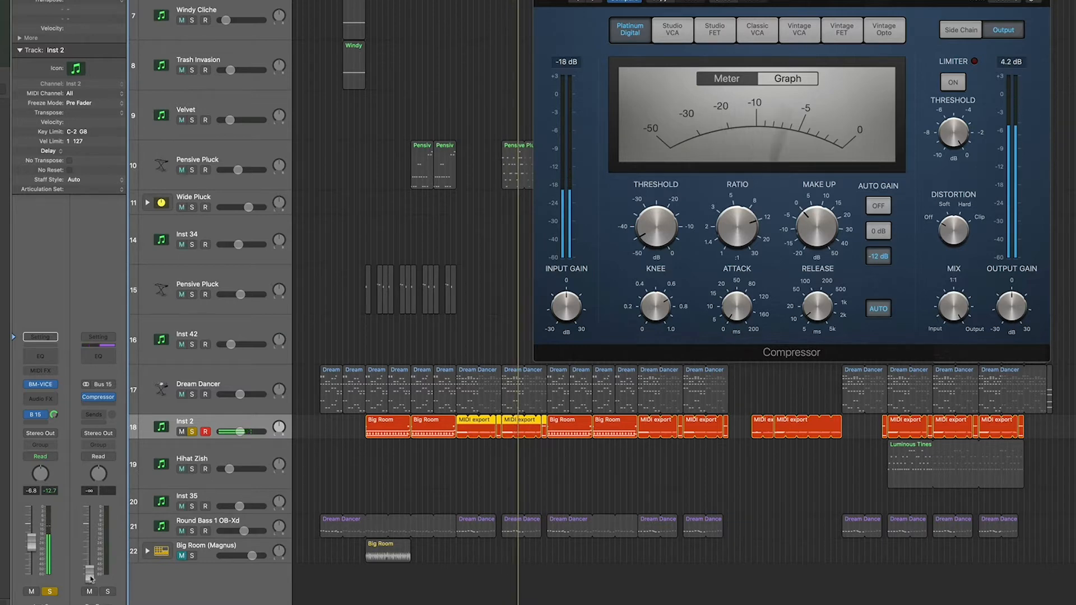
{"action": "left_click_drag", "start_coordinate": [92, 576], "coordinate": [91, 573]}
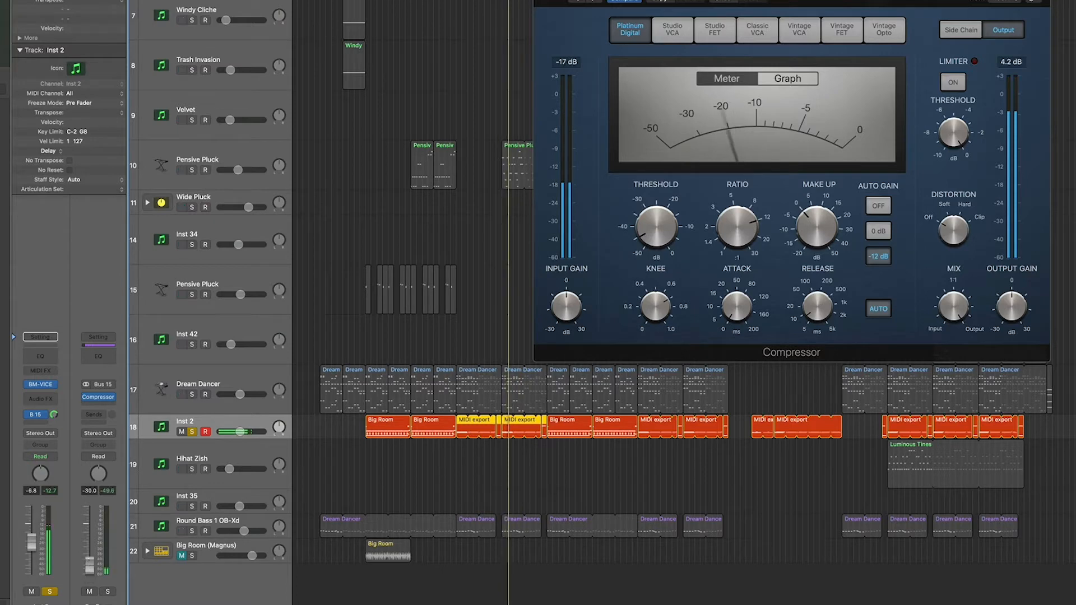
{"action": "left_click_drag", "start_coordinate": [89, 572], "coordinate": [90, 532]}
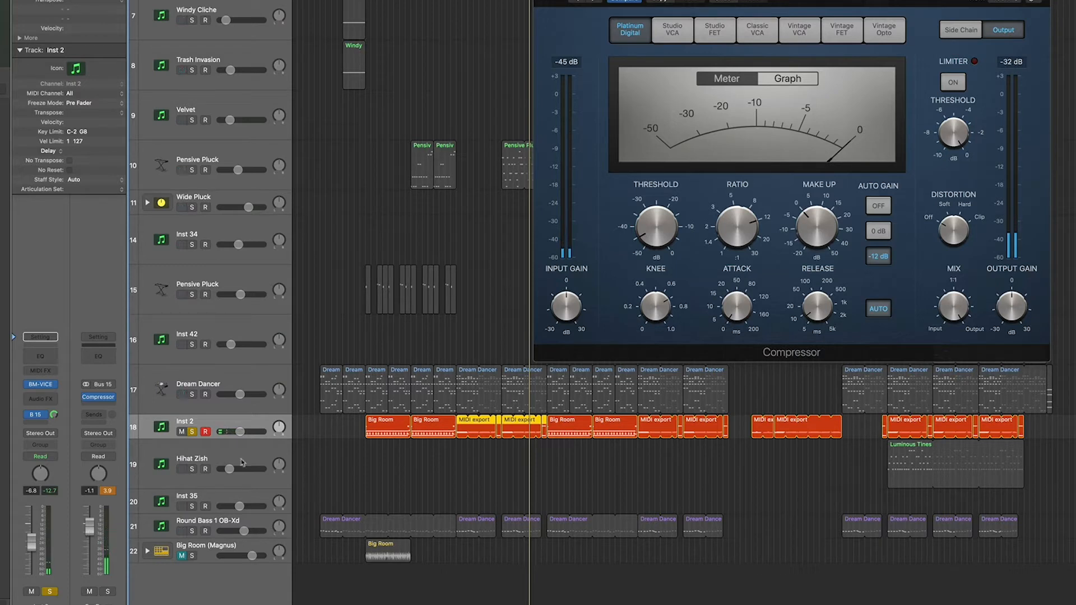
{"action": "left_click", "coordinate": [109, 493]}
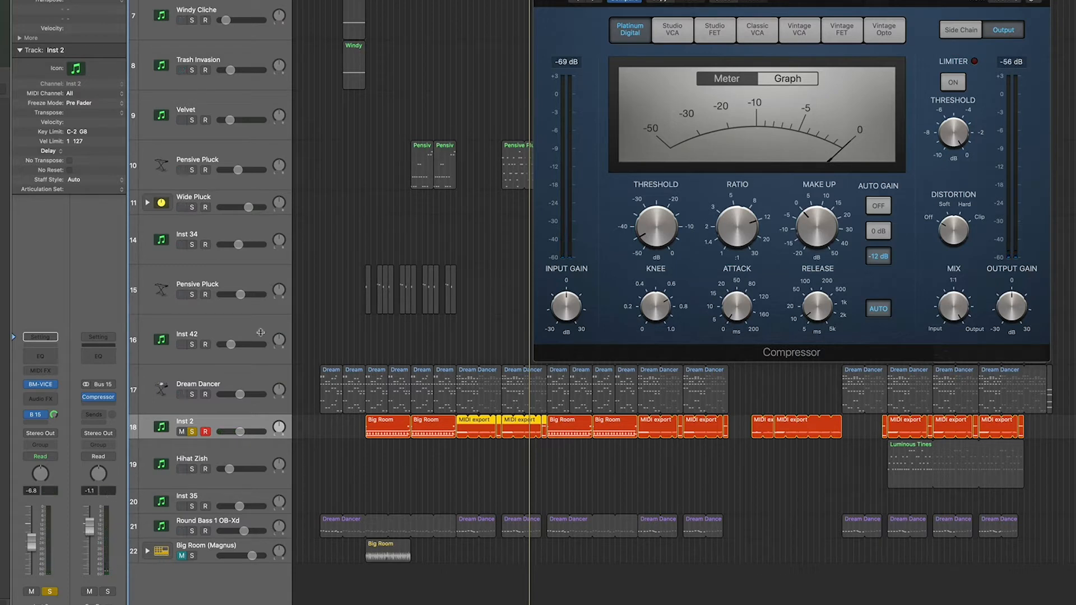
Pull the Par Drums fader down to -90 dB, unsolo Inst 2 and play the full mix.
{"action": "left_click_drag", "start_coordinate": [90, 556], "coordinate": [90, 578]}
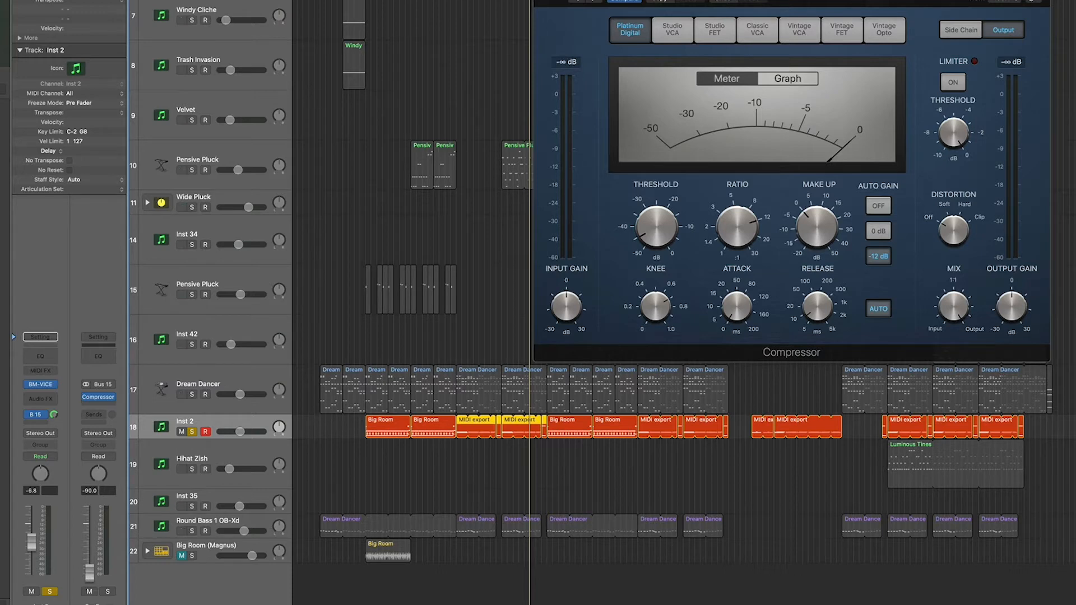
{"action": "key", "text": "s"}
{"action": "key", "text": "space"}
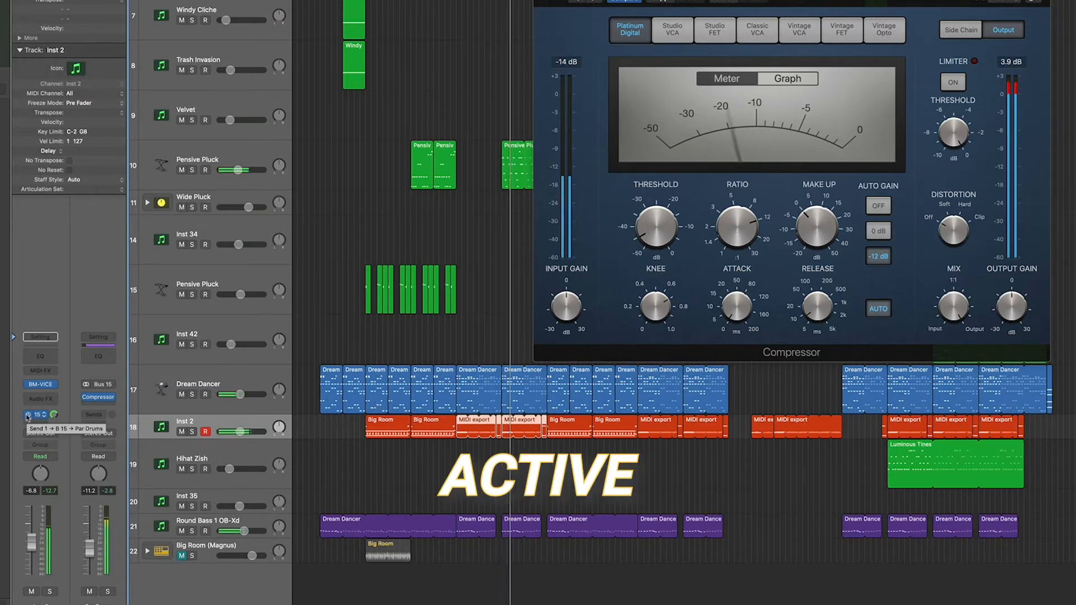
Toggle the Bus 15 send on Inst 2 between bypassed and active to compare the mix with and without parallel compression.
{"action": "left_click", "coordinate": [27, 415]}
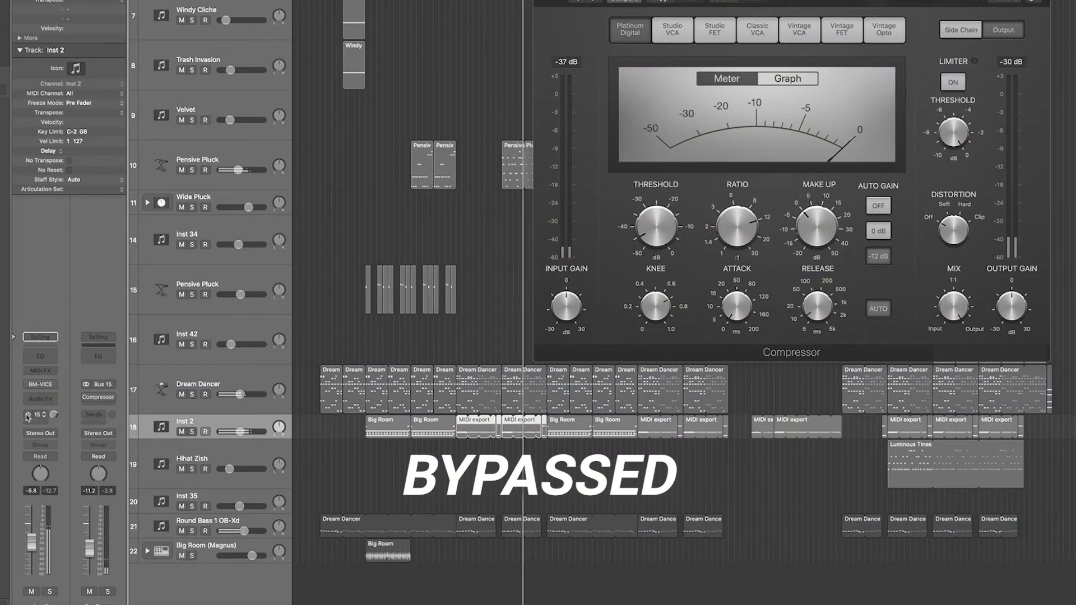
{"action": "left_click", "coordinate": [27, 416]}
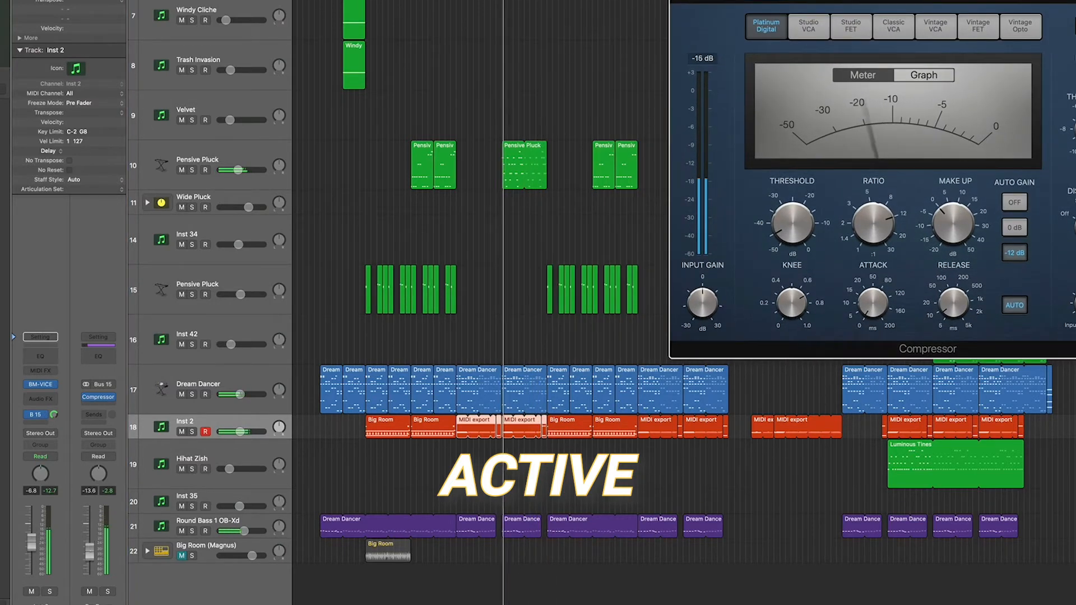
{"action": "left_click", "coordinate": [26, 416]}
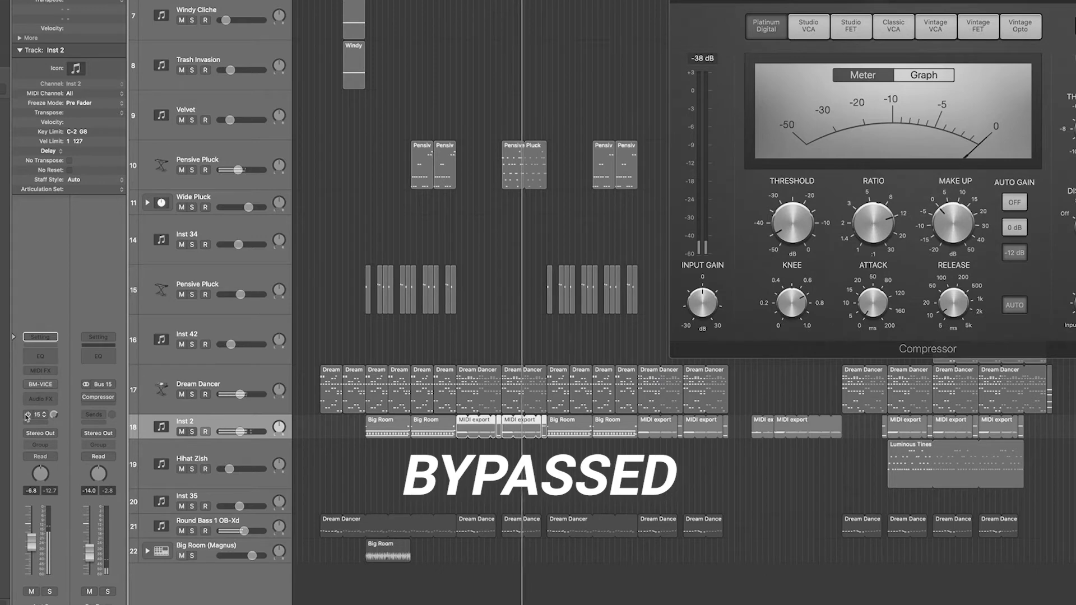
{"action": "left_click", "coordinate": [26, 416]}
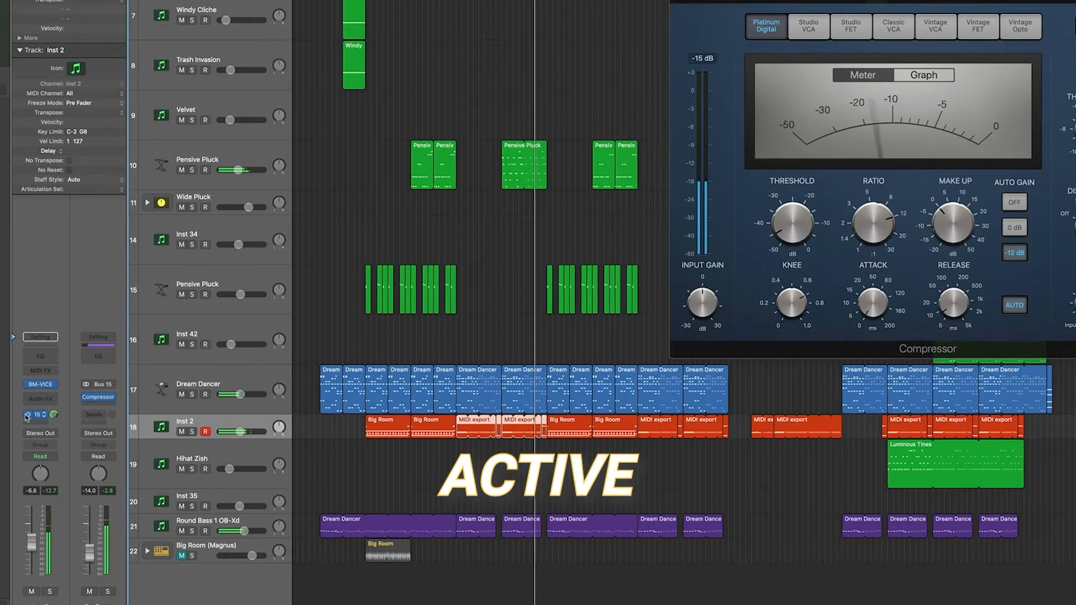
{"action": "left_click", "coordinate": [25, 415]}
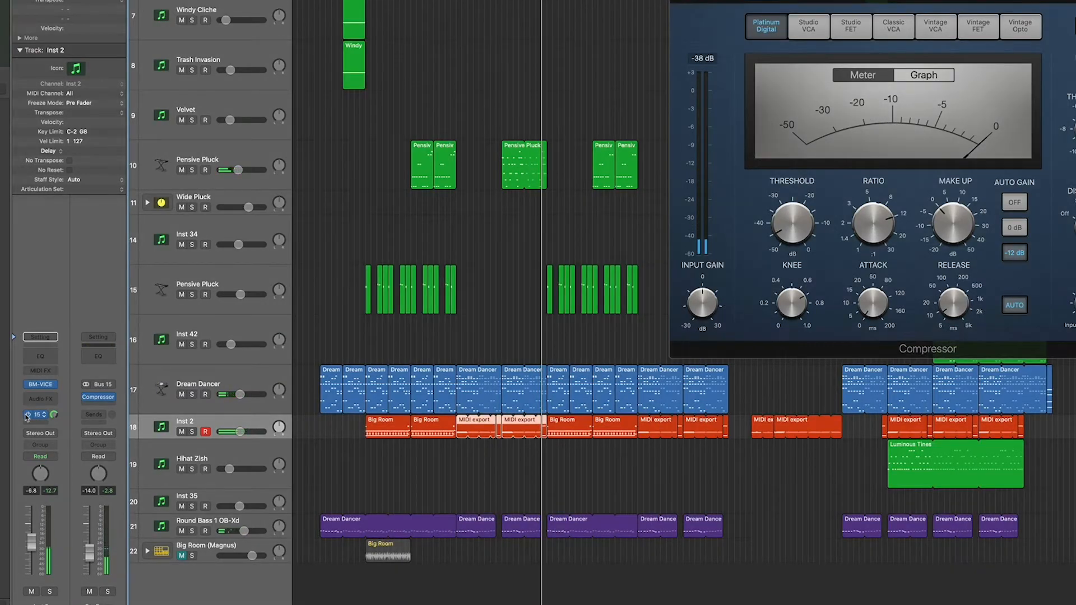
Reposition the Compressor window and add a Channel EQ after the Compressor on the Par Drums channel.
{"action": "left_click_drag", "start_coordinate": [928, 1], "coordinate": [669, 1]}
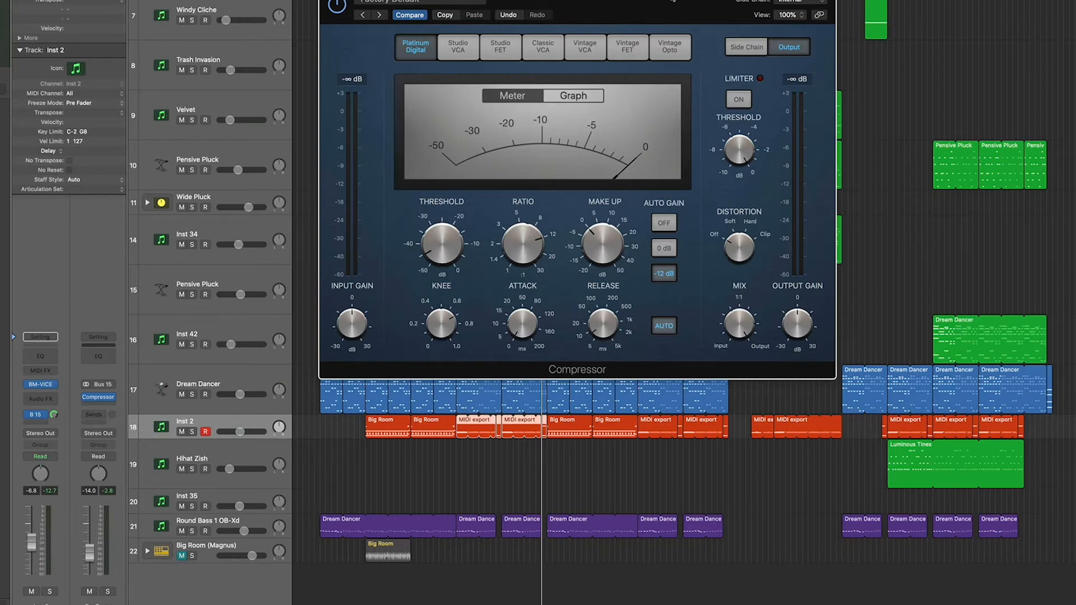
{"action": "left_click_drag", "start_coordinate": [669, 2], "coordinate": [835, 0]}
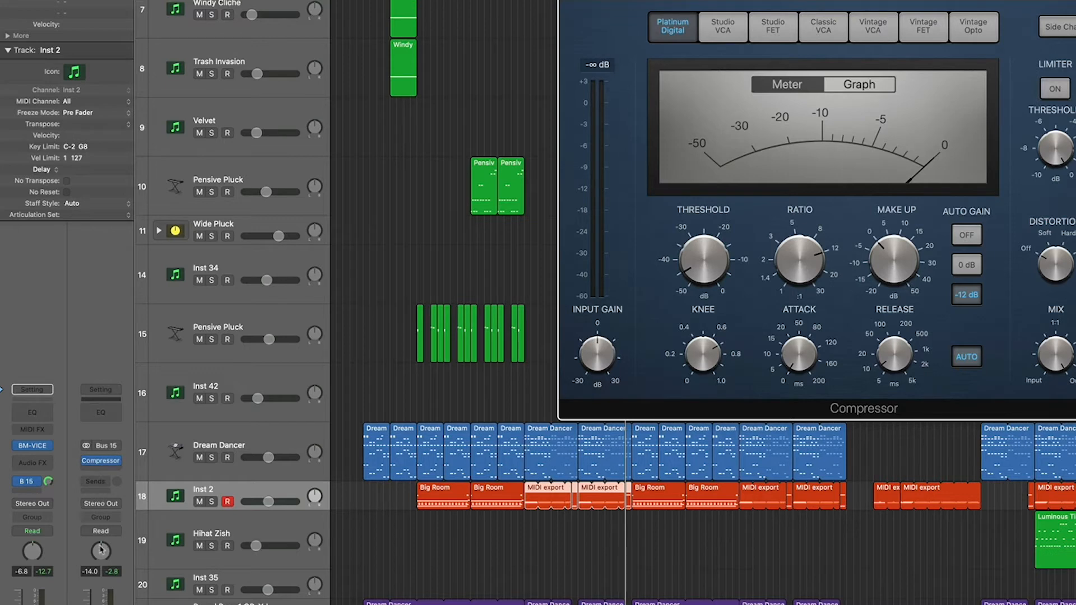
{"action": "left_click", "coordinate": [119, 472]}
{"action": "left_click", "coordinate": [113, 414]}
{"action": "left_click", "coordinate": [114, 414]}
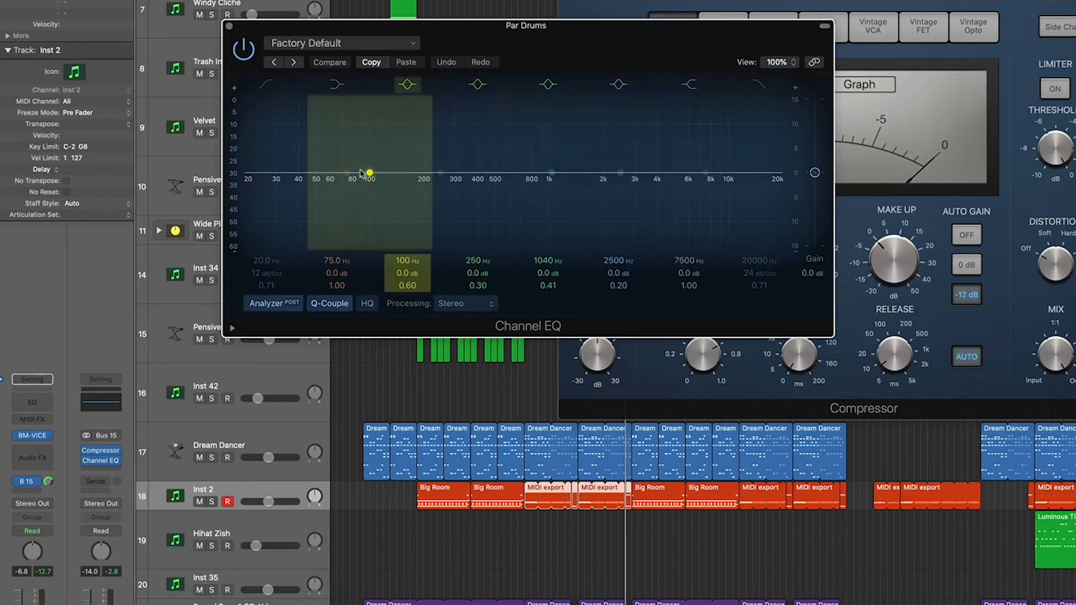
Boost the low shelf +2.5 dB at 91.5 Hz and the high shelf +3.3 dB at 4540 Hz, and reposition both plug-in windows.
{"action": "left_click_drag", "start_coordinate": [346, 174], "coordinate": [361, 158]}
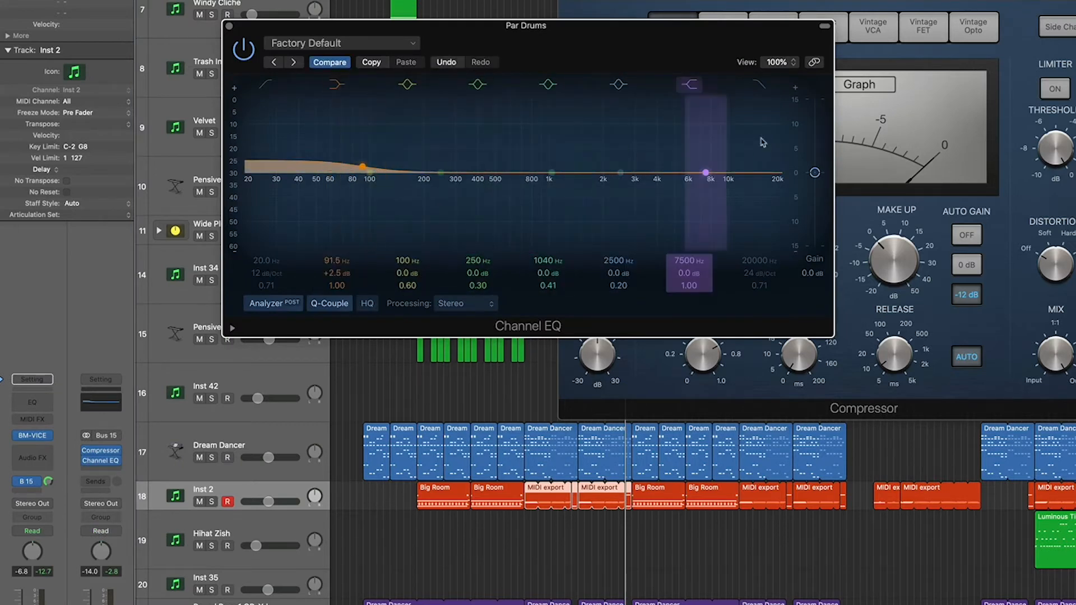
{"action": "left_click_drag", "start_coordinate": [706, 172], "coordinate": [667, 157]}
{"action": "left_click_drag", "start_coordinate": [563, 29], "coordinate": [767, 289]}
{"action": "left_click_drag", "start_coordinate": [829, 3], "coordinate": [692, 1]}
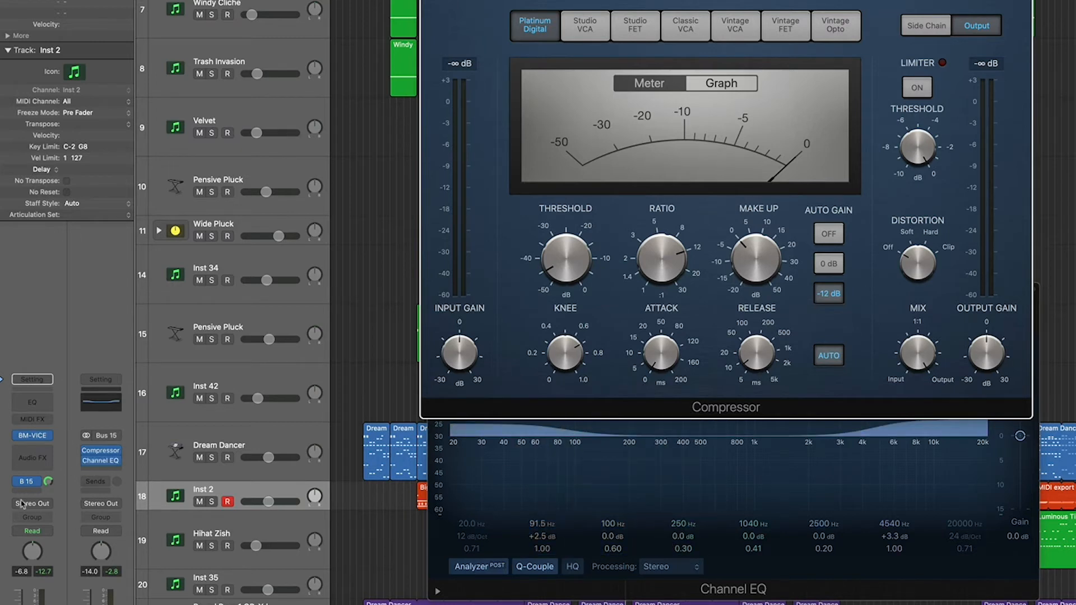
Close the Par Drums Channel EQ window and bypass the Bus 15 send on Inst 2.
{"action": "left_click", "coordinate": [533, 453]}
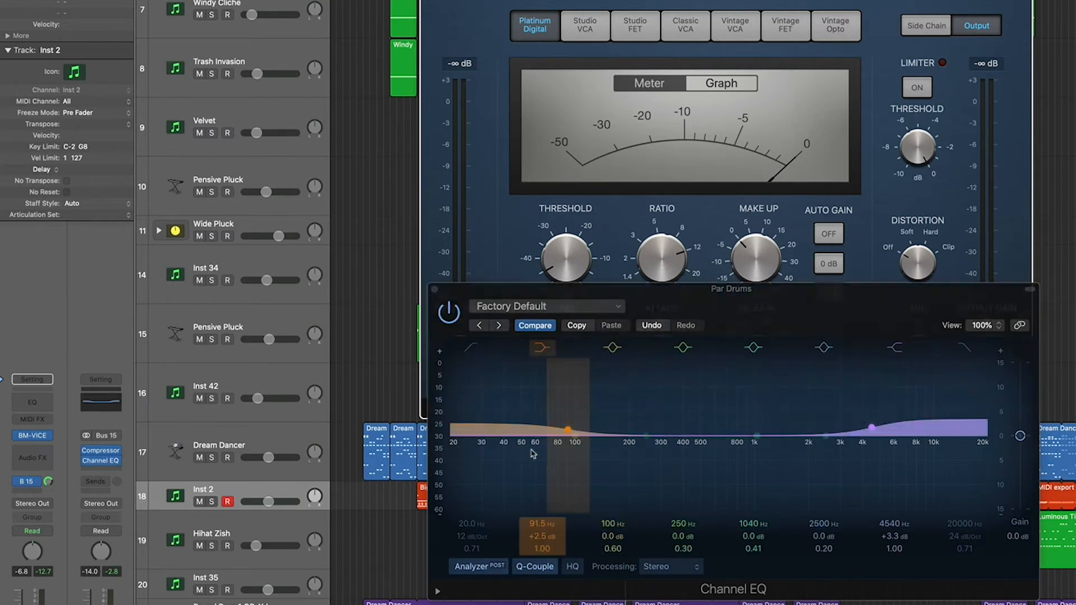
{"action": "left_click", "coordinate": [435, 291]}
{"action": "left_click", "coordinate": [19, 484]}
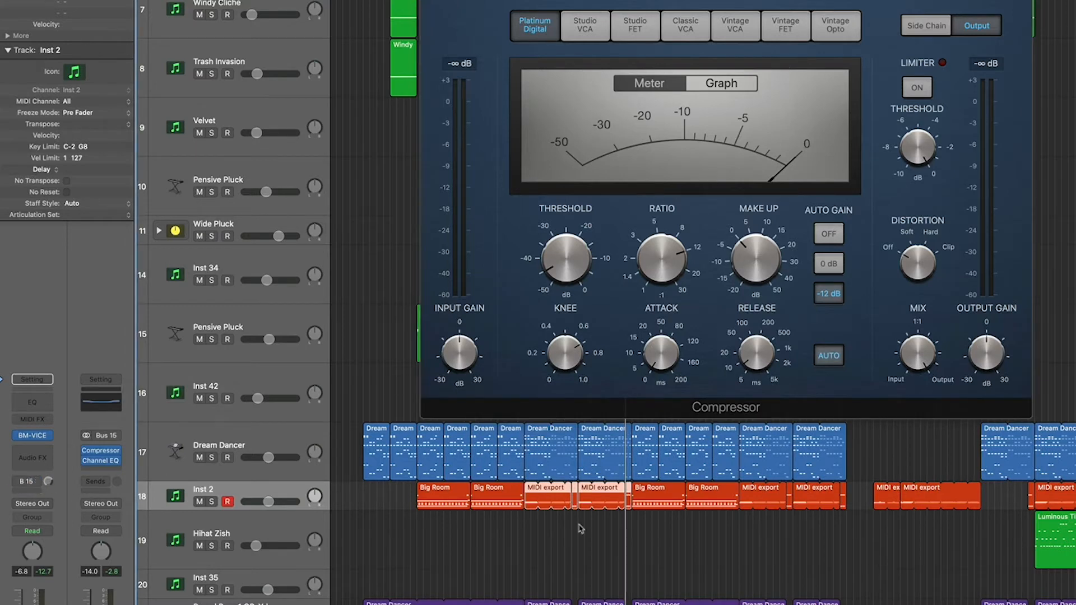
Add a Compressor to the Inst 2 channel, close the Par Drums Compressor window and reposition the new one.
{"action": "left_click", "coordinate": [32, 448]}
{"action": "mouse_move", "coordinate": [56, 487]}
{"action": "left_click", "coordinate": [128, 487]}
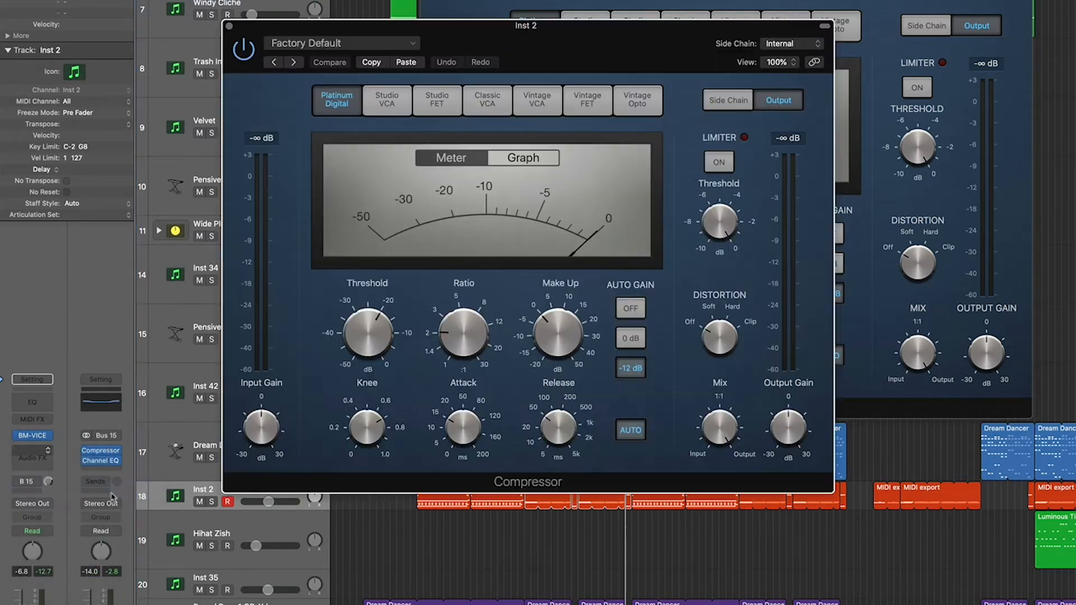
{"action": "left_click", "coordinate": [427, 0]}
{"action": "left_click_drag", "start_coordinate": [644, 34], "coordinate": [814, 0]}
Lower the Inst 2 Compressor's threshold below -40 dB, raise the ratio to about 12:1, and shorten the attack and release.
{"action": "left_click_drag", "start_coordinate": [893, 356], "coordinate": [898, 314]}
{"action": "left_click_drag", "start_coordinate": [518, 218], "coordinate": [538, 322]}
{"action": "left_click_drag", "start_coordinate": [621, 210], "coordinate": [650, 172]}
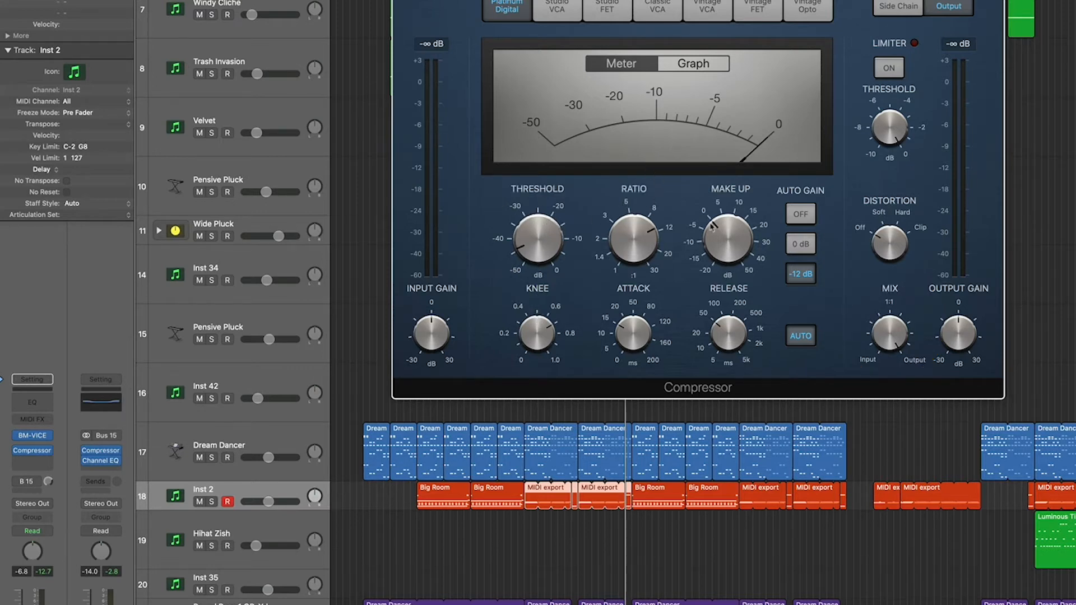
{"action": "left_click_drag", "start_coordinate": [635, 336], "coordinate": [633, 372]}
{"action": "mouse_move", "coordinate": [741, 334]}
{"action": "left_mouse_down"}
{"action": "mouse_move", "coordinate": [724, 368]}
{"action": "mouse_move", "coordinate": [738, 340]}
{"action": "left_mouse_up"}
Set the Inst 2 Compressor's Mix to 0% and reposition its window.
{"action": "left_click_drag", "start_coordinate": [898, 337], "coordinate": [896, 302]}
{"action": "left_click_drag", "start_coordinate": [890, 328], "coordinate": [912, 473]}
{"action": "left_click_drag", "start_coordinate": [706, 0], "coordinate": [681, 22]}
{"action": "mouse_move", "coordinate": [871, 417]}
{"action": "left_mouse_down"}
{"action": "mouse_move", "coordinate": [862, 321]}
{"action": "mouse_move", "coordinate": [873, 428]}
{"action": "left_mouse_up"}
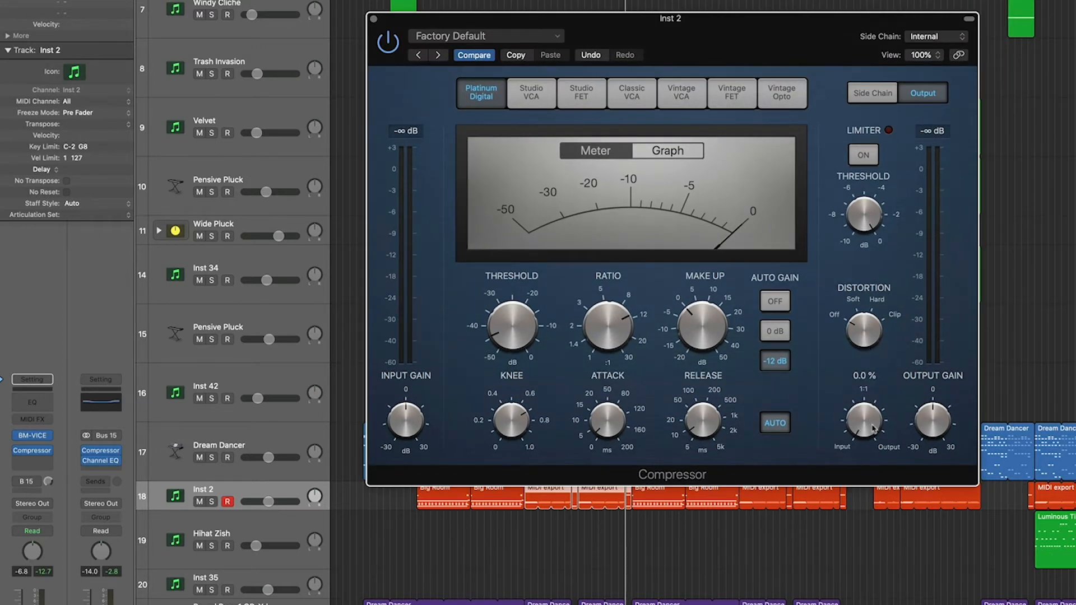
{"action": "left_click_drag", "start_coordinate": [743, 38], "coordinate": [773, 25]}
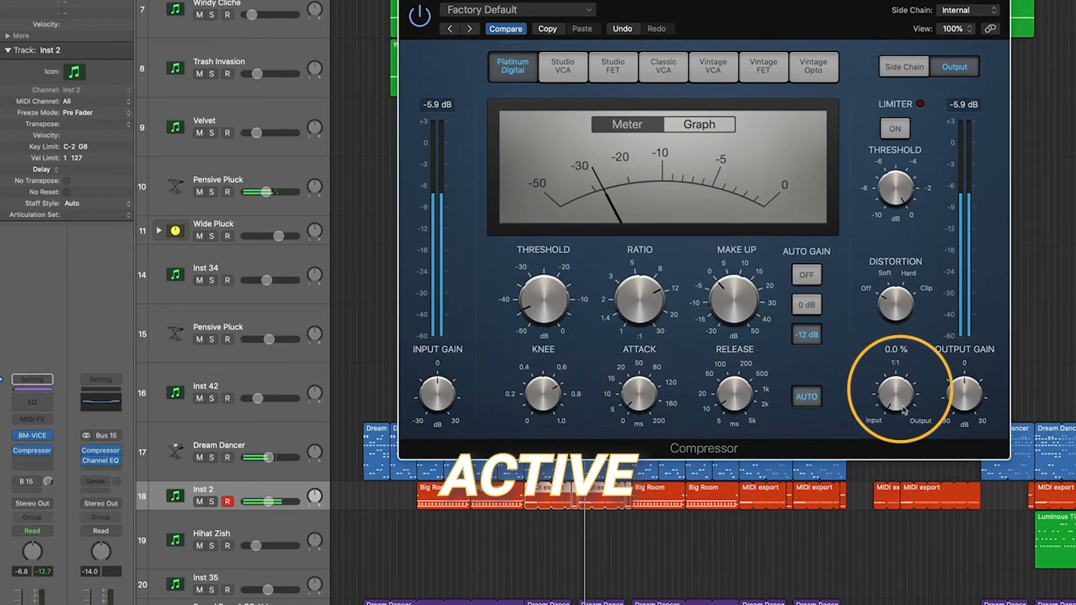
Blend in the compressed signal by raising the Compressor's Mix to roughly a quarter wet during playback.
{"action": "left_click_drag", "start_coordinate": [904, 411], "coordinate": [897, 375]}
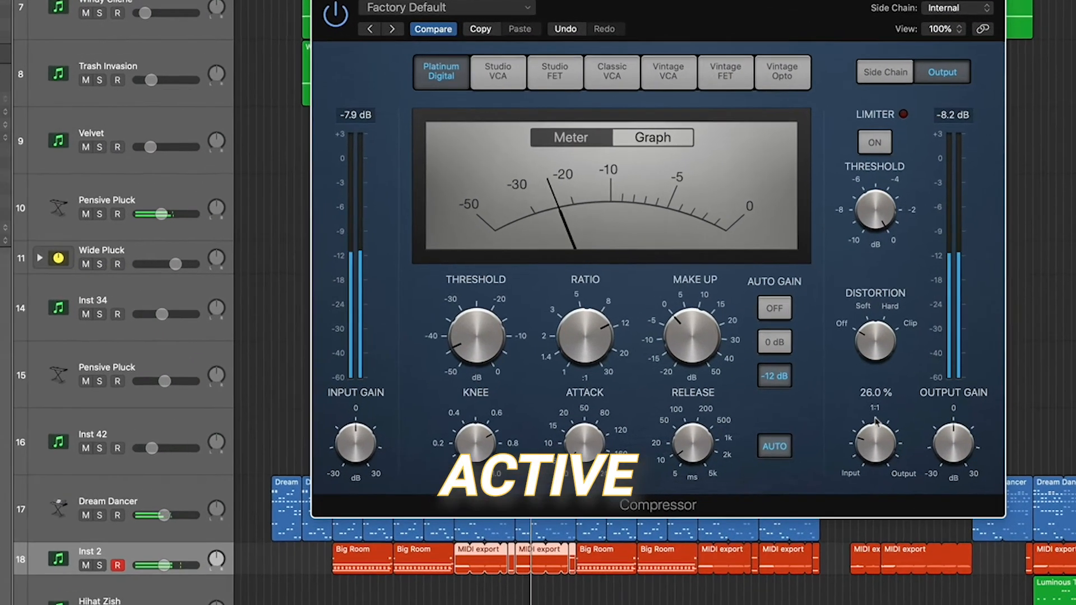
{"action": "left_click_drag", "start_coordinate": [877, 422], "coordinate": [876, 400]}
{"action": "left_click_drag", "start_coordinate": [844, 460], "coordinate": [842, 479]}
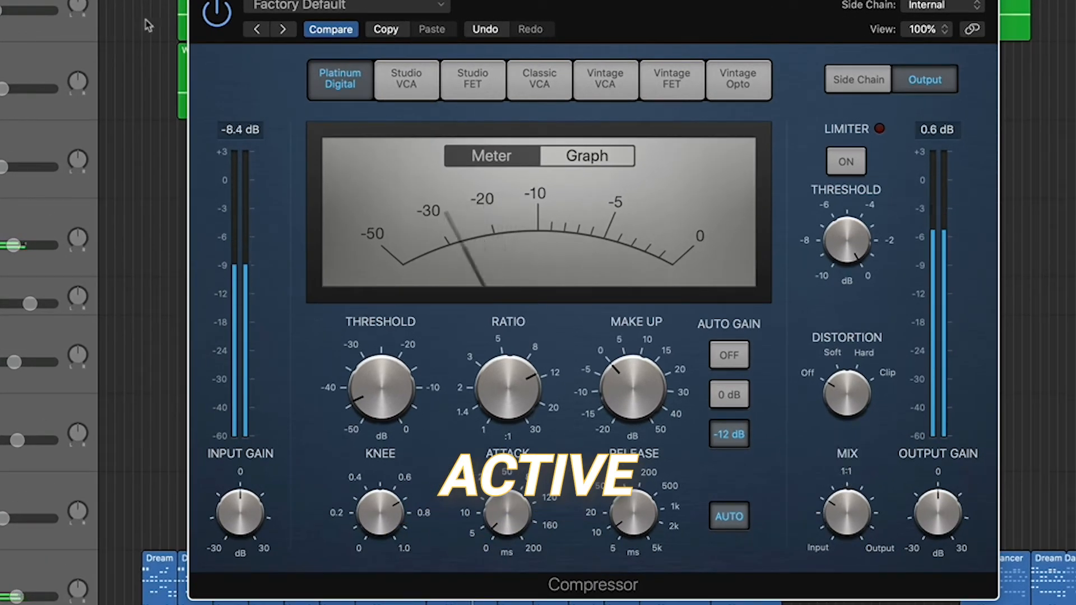
Toggle the Inst 2 Compressor between bypassed and active to compare the drums with and without the blend.
{"action": "left_click", "coordinate": [215, 20]}
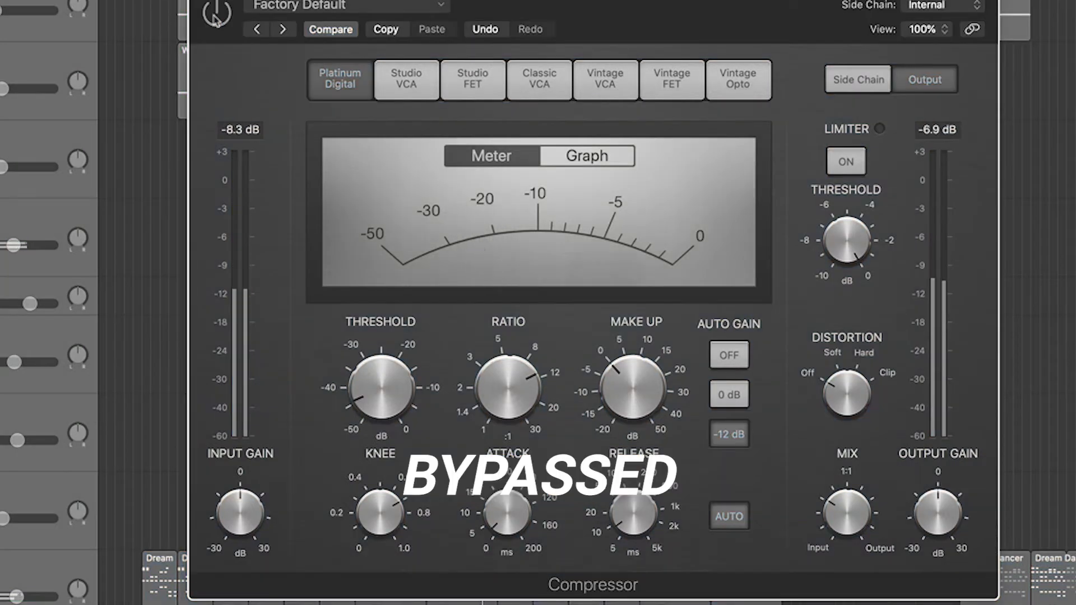
{"action": "left_click", "coordinate": [215, 20]}
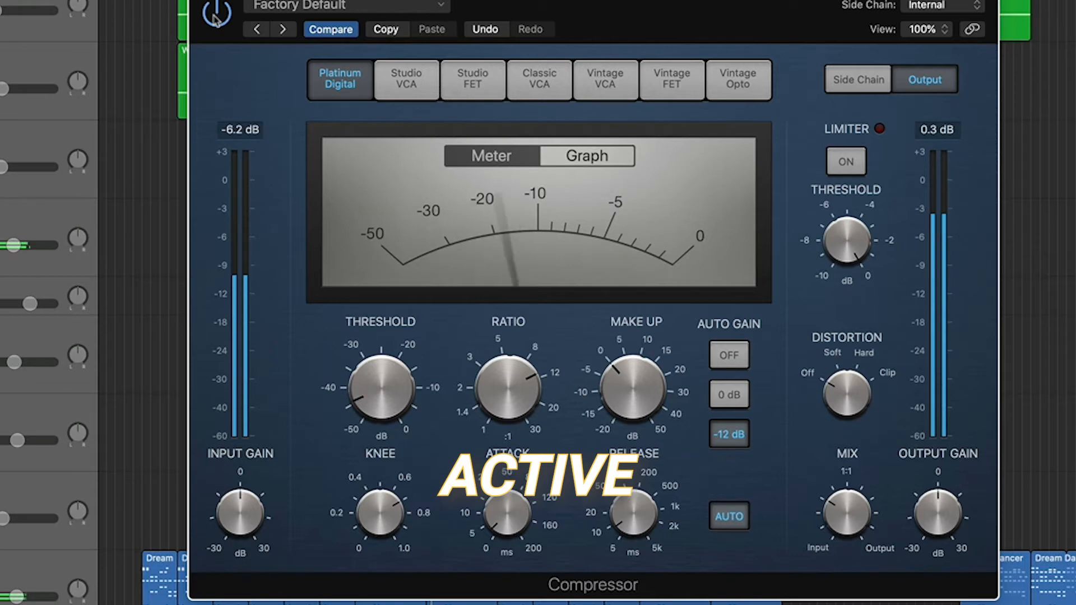
{"action": "left_click", "coordinate": [215, 19]}
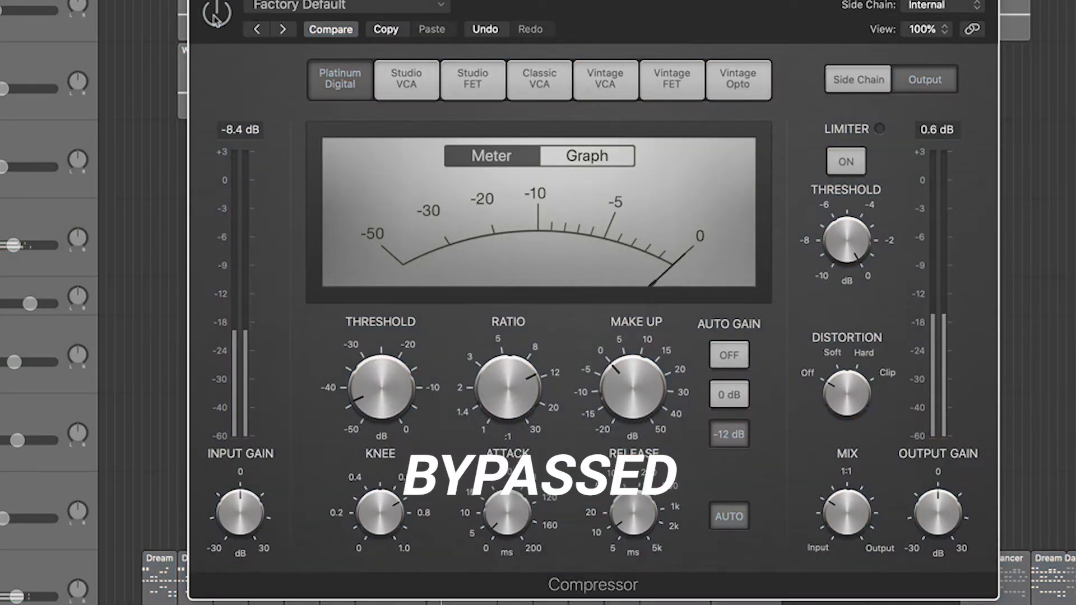
{"action": "left_click", "coordinate": [215, 19]}
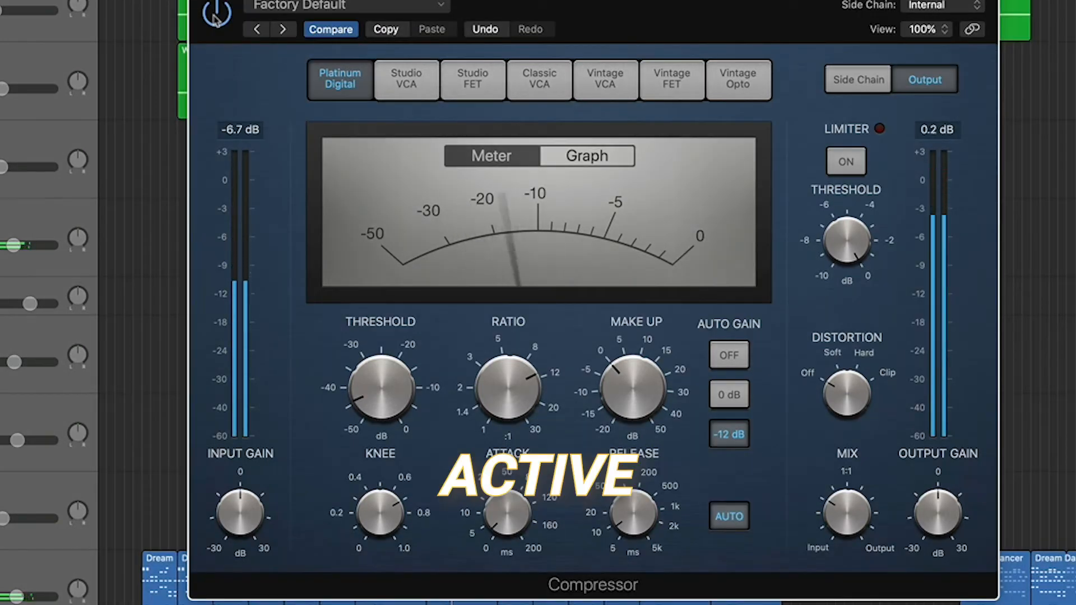
{"action": "left_click", "coordinate": [215, 20]}
{"action": "left_click", "coordinate": [215, 20]}
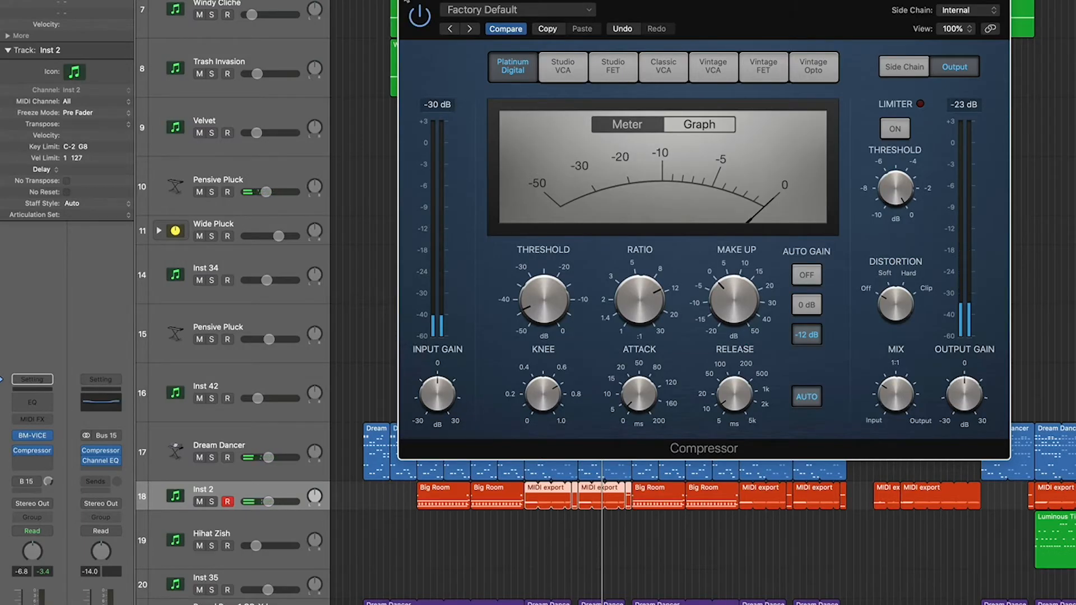
Close and bypass the Inst 2 Compressor, insert the stereo I Heart NY plug-in below it, and reposition the plug-in window.
{"action": "left_click", "coordinate": [406, 1]}
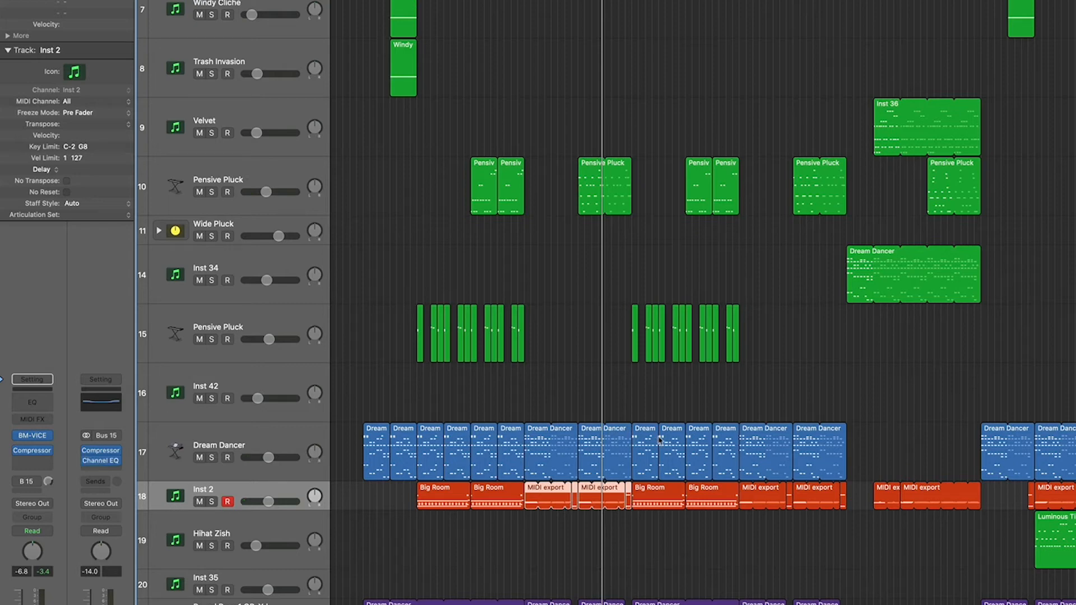
{"action": "left_click", "coordinate": [17, 450]}
{"action": "left_click", "coordinate": [49, 461]}
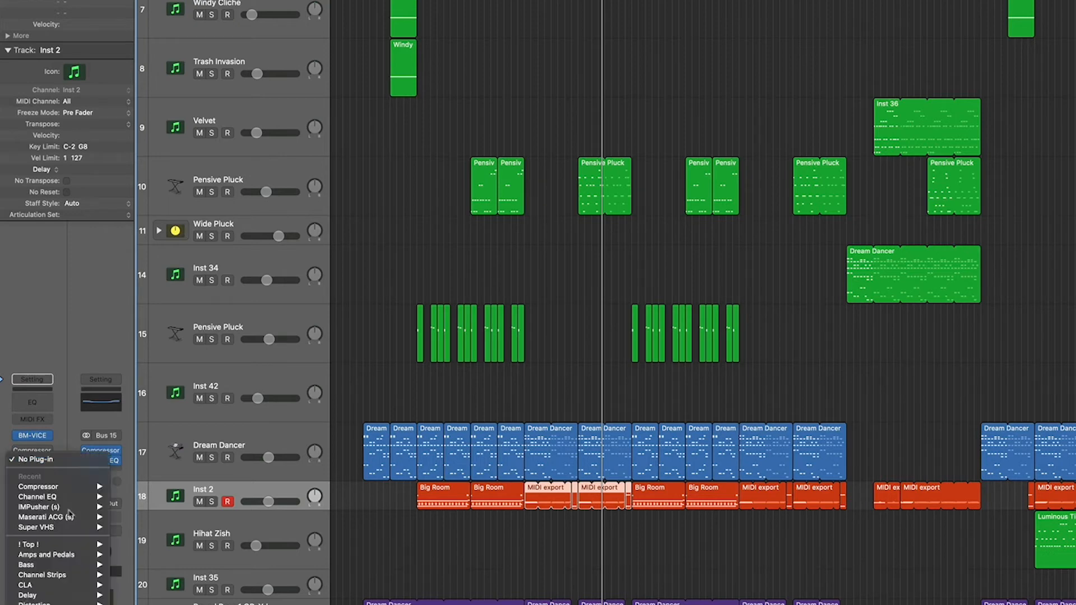
{"action": "mouse_move", "coordinate": [88, 549]}
{"action": "mouse_move", "coordinate": [185, 559]}
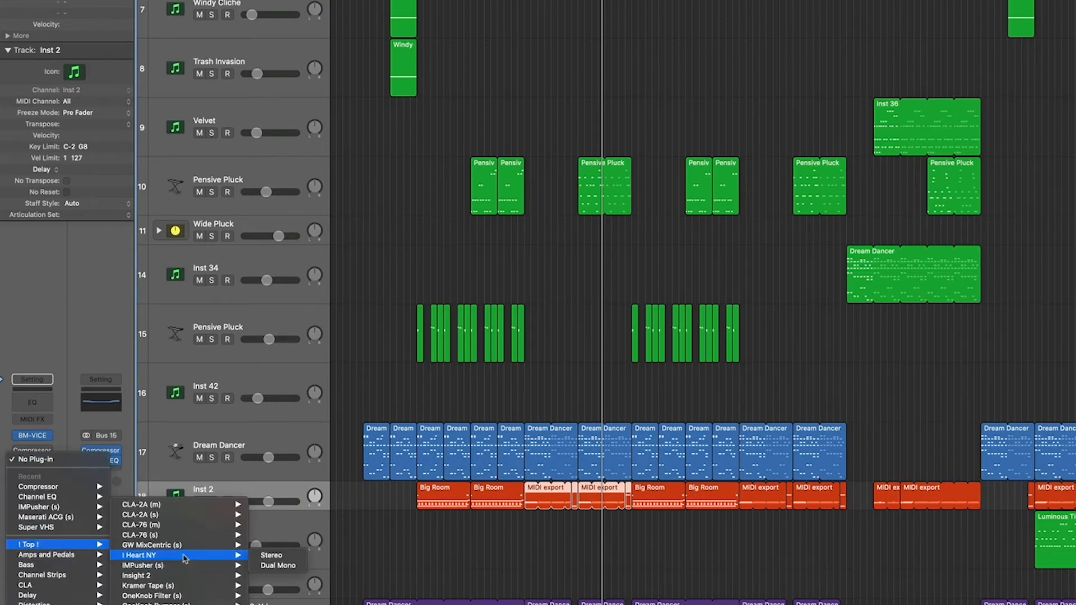
{"action": "left_click", "coordinate": [262, 555]}
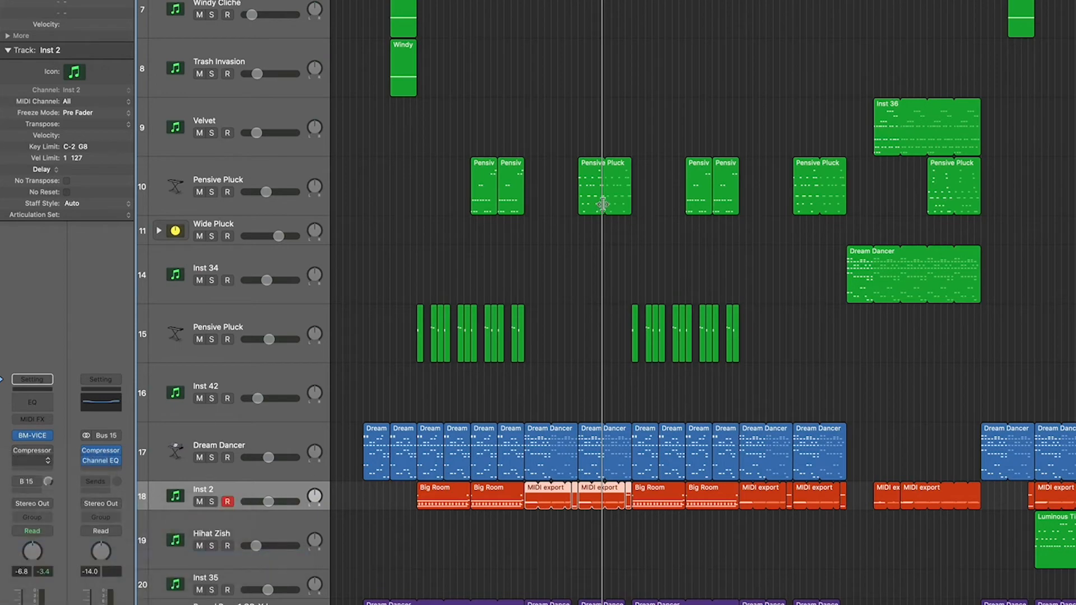
{"action": "left_click_drag", "start_coordinate": [439, 41], "coordinate": [1037, 0]}
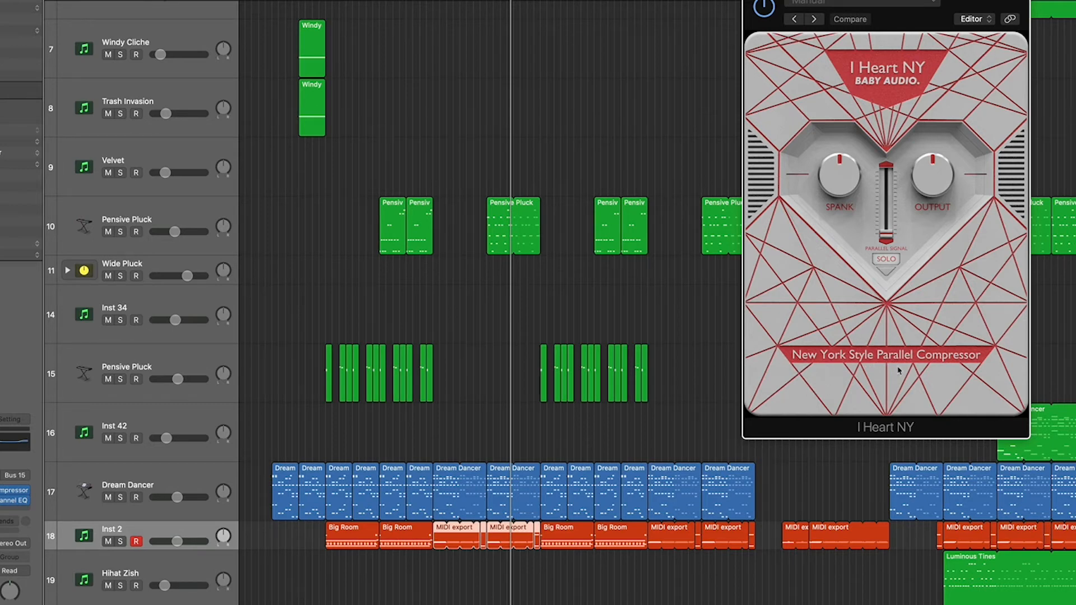
{"action": "left_click_drag", "start_coordinate": [933, 9], "coordinate": [939, 51]}
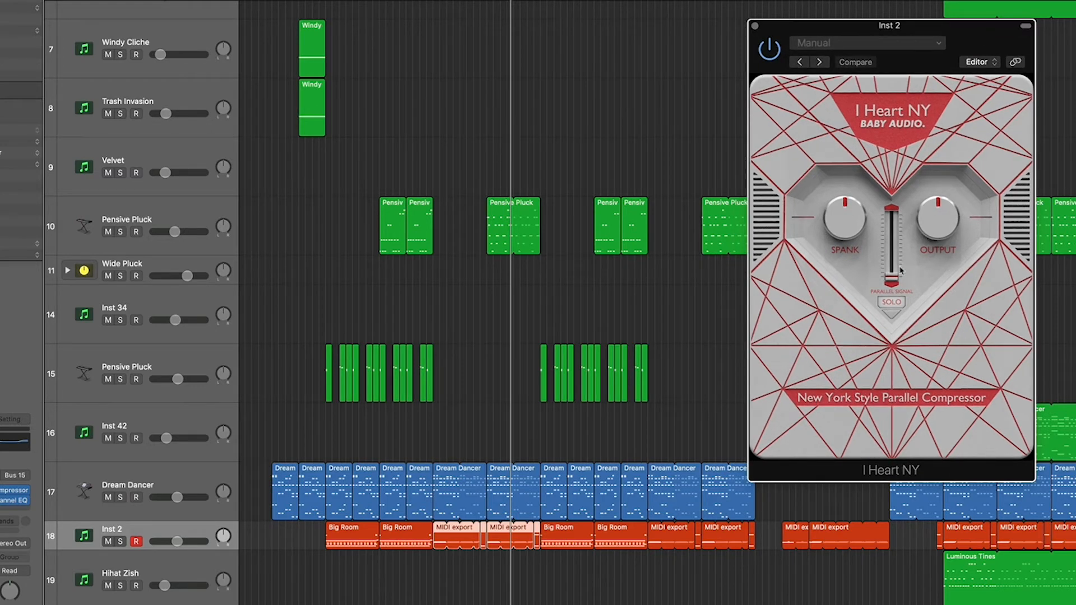
Try out I Heart NY's Spank knob and Parallel Signal fader, and toggle Solo for the parallel signal.
{"action": "left_click_drag", "start_coordinate": [846, 231], "coordinate": [850, 208]}
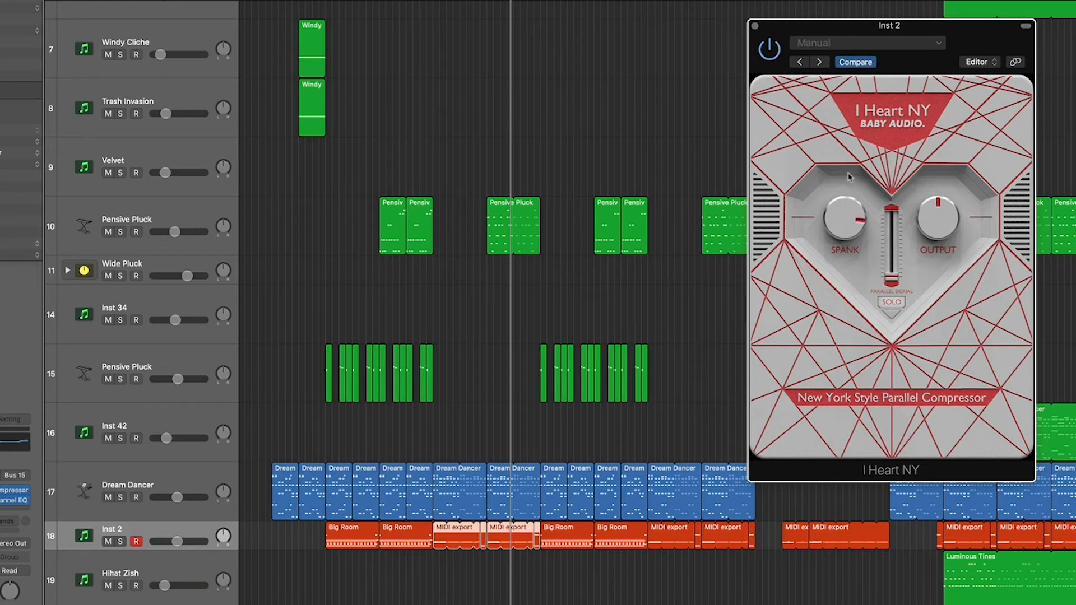
{"action": "left_click_drag", "start_coordinate": [849, 238], "coordinate": [851, 214]}
{"action": "left_click_drag", "start_coordinate": [857, 220], "coordinate": [856, 195]}
{"action": "mouse_move", "coordinate": [896, 269]}
{"action": "left_mouse_down"}
{"action": "mouse_move", "coordinate": [895, 213]}
{"action": "mouse_move", "coordinate": [896, 280]}
{"action": "mouse_move", "coordinate": [895, 257]}
{"action": "left_mouse_up"}
{"action": "left_click", "coordinate": [904, 303]}
{"action": "left_click", "coordinate": [901, 304]}
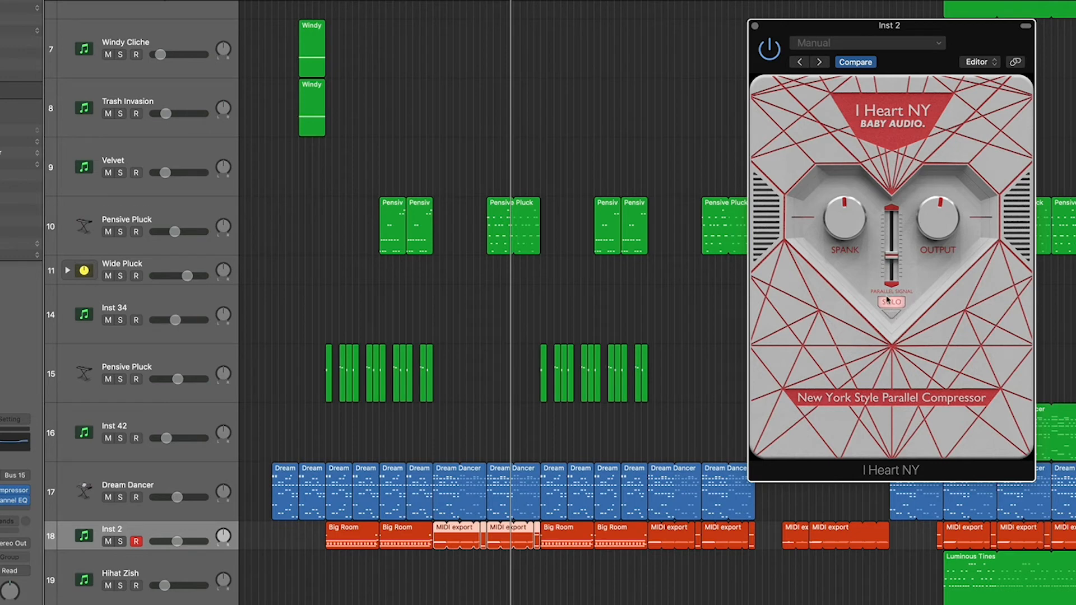
{"action": "left_click", "coordinate": [897, 306]}
Raise I Heart NY's Parallel Signal fader and lower the Output slightly while the track plays.
{"action": "key", "text": "space"}
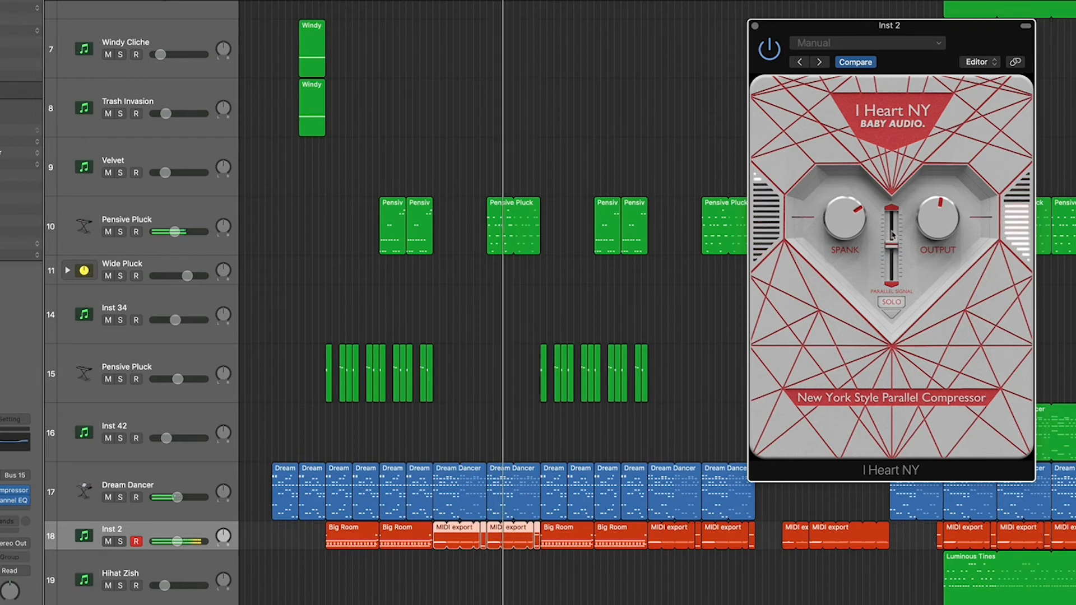
{"action": "left_click_drag", "start_coordinate": [893, 249], "coordinate": [945, 240]}
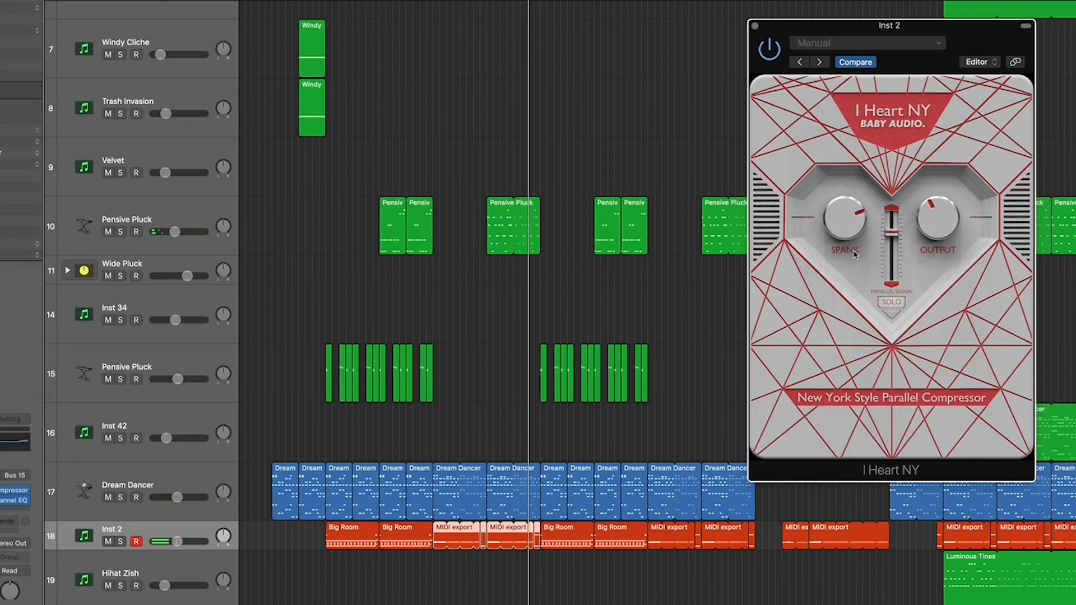
{"action": "key", "text": "space"}
Solo the parallel signal and the Inst 2 track, and pull the Parallel Signal fader down during playback.
{"action": "left_click", "coordinate": [894, 305]}
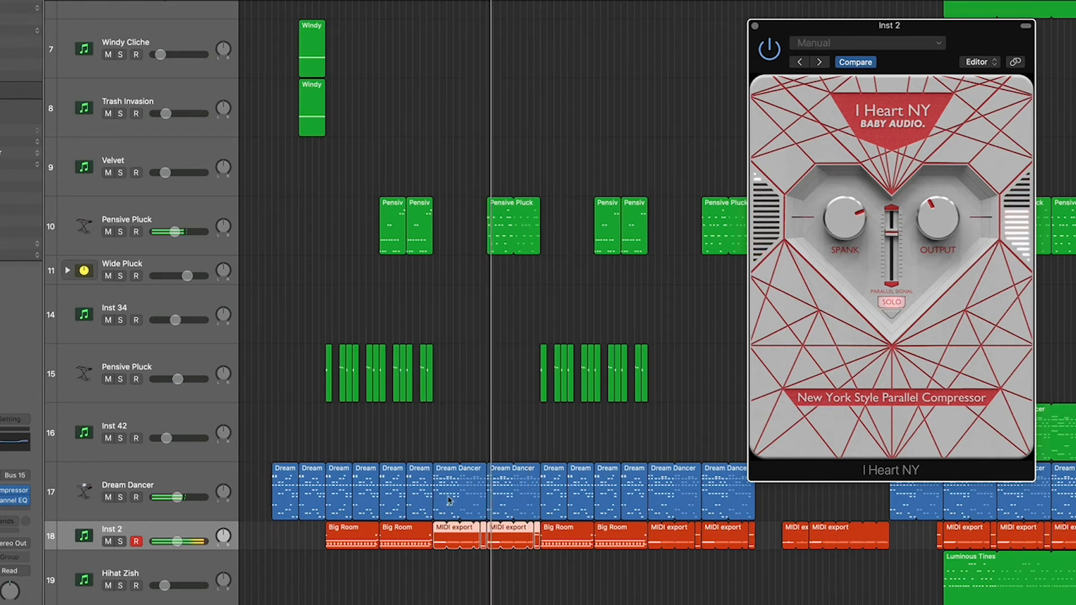
{"action": "left_click", "coordinate": [121, 542]}
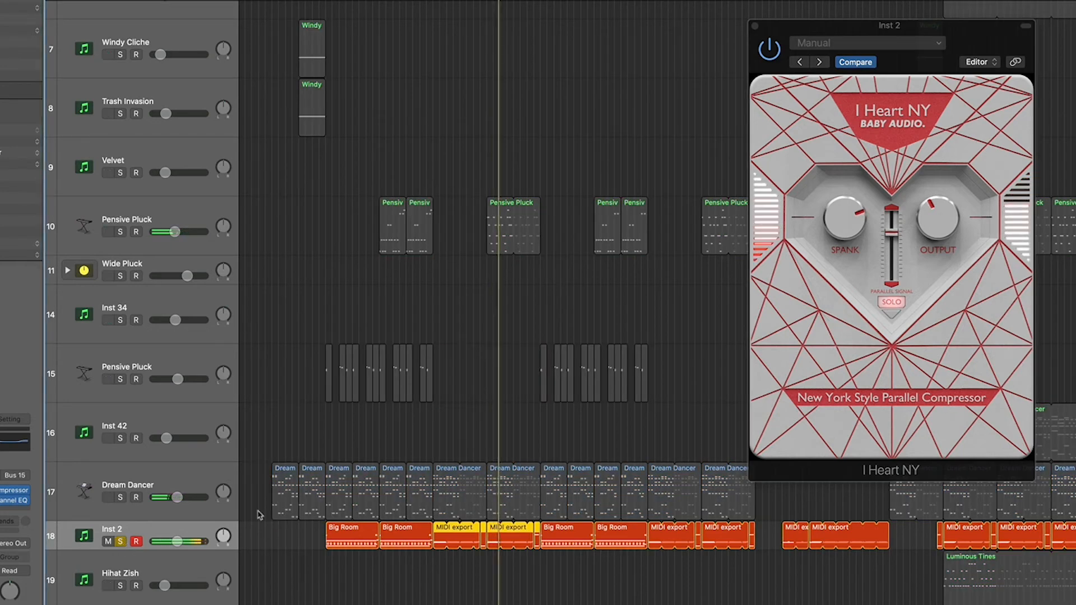
{"action": "left_click", "coordinate": [894, 250]}
{"action": "left_click_drag", "start_coordinate": [894, 249], "coordinate": [894, 264]}
Fine-tune the Spank amount, resume playback and take the parallel signal out of solo.
{"action": "key", "text": "space"}
{"action": "left_click_drag", "start_coordinate": [839, 225], "coordinate": [896, 297]}
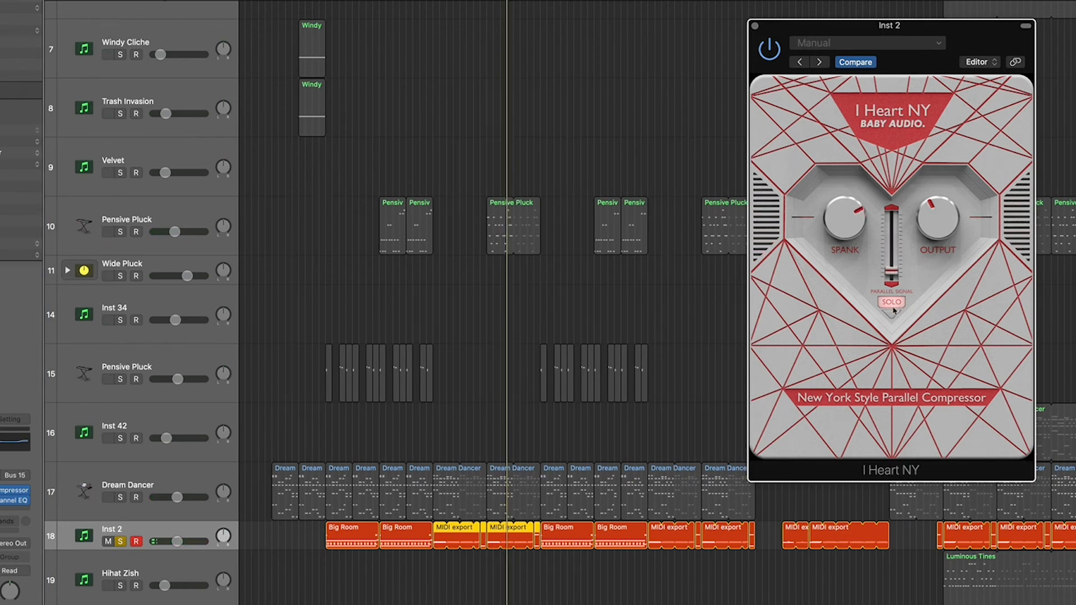
{"action": "key", "text": "space"}
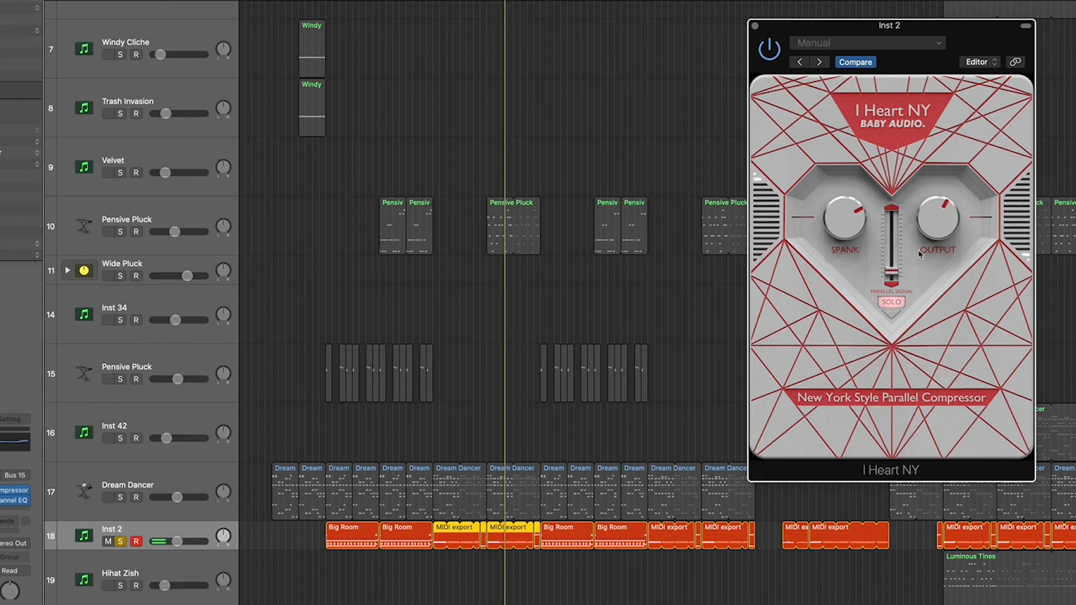
{"action": "left_click", "coordinate": [893, 303]}
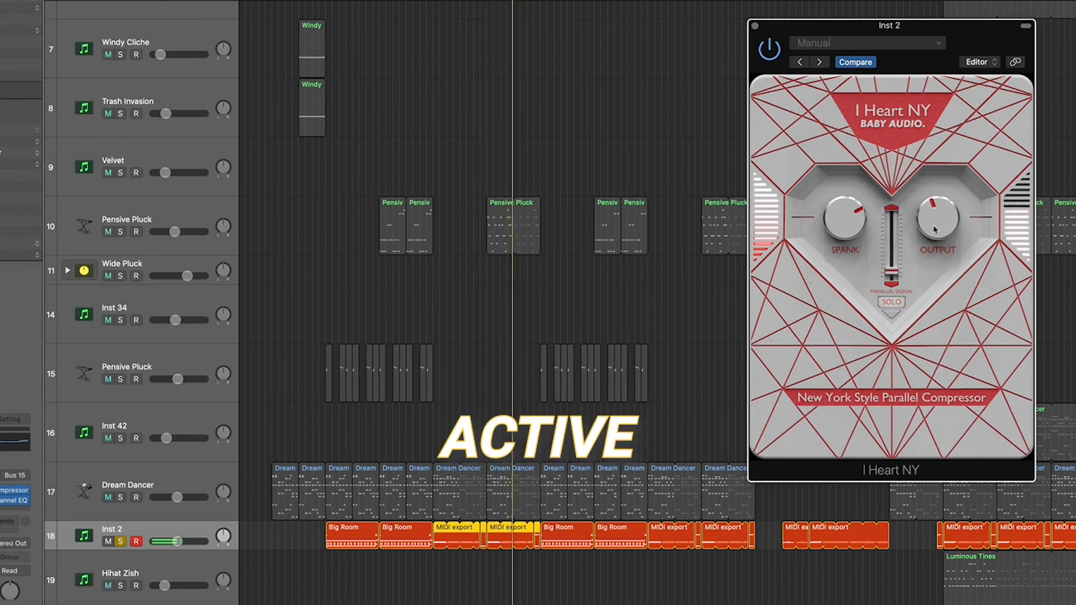
Center I Heart NY's Output knob, raise the Parallel Signal fader slightly, and unsolo the Inst 2 track.
{"action": "left_click_drag", "start_coordinate": [935, 227], "coordinate": [937, 219]}
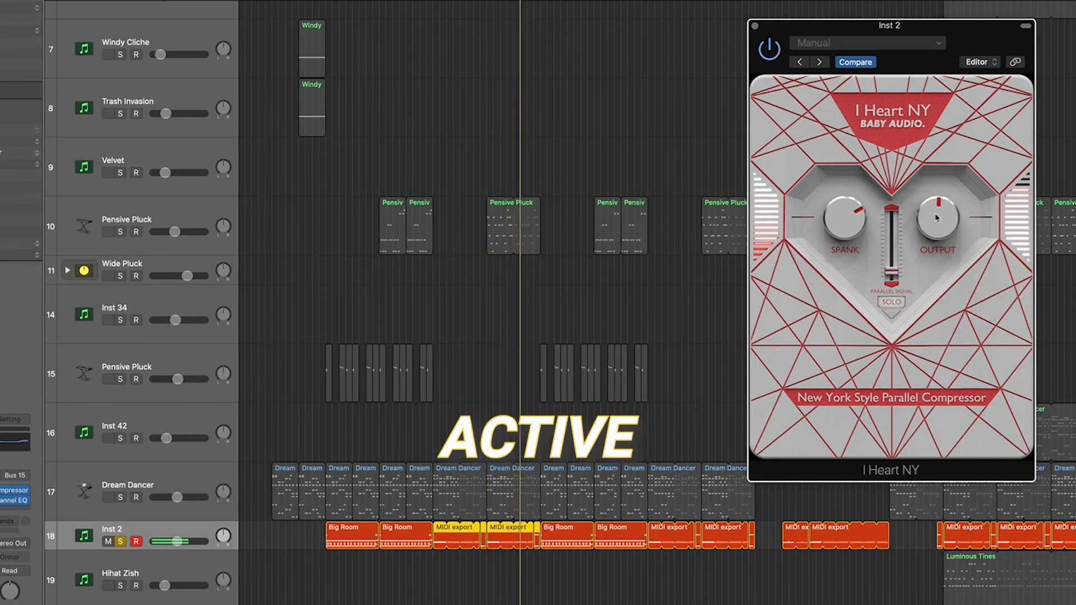
{"action": "left_click_drag", "start_coordinate": [892, 274], "coordinate": [895, 245]}
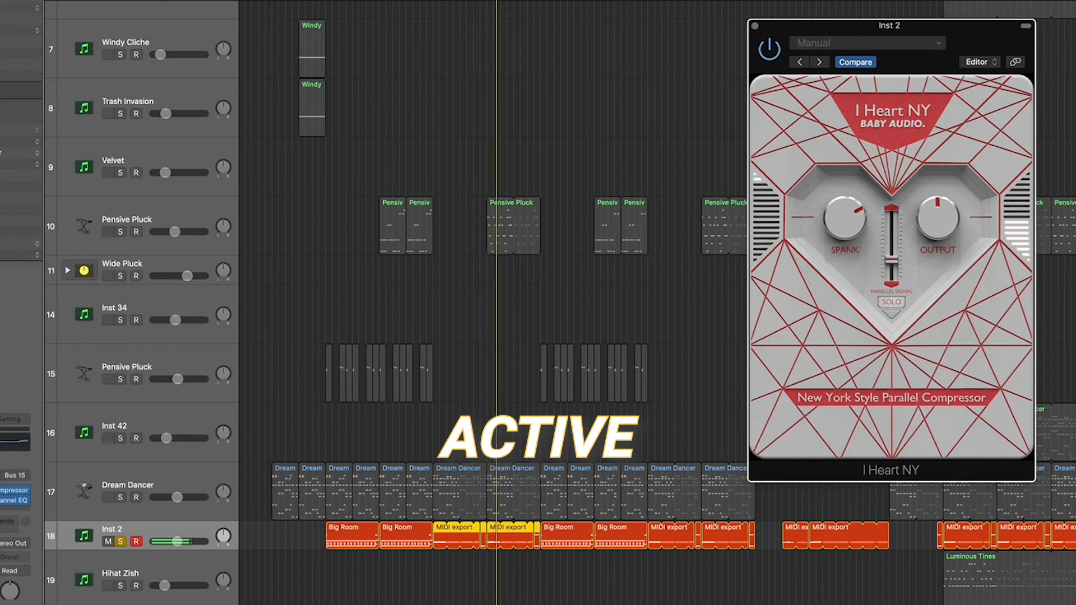
{"action": "left_click", "coordinate": [119, 541]}
{"action": "left_click", "coordinate": [119, 541]}
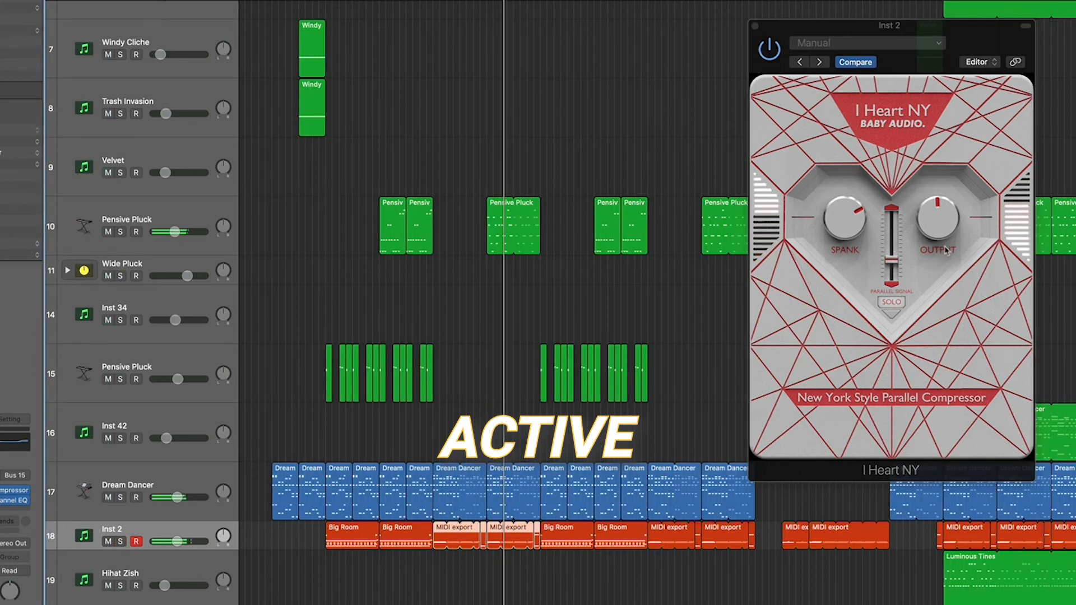
{"action": "left_click", "coordinate": [932, 231]}
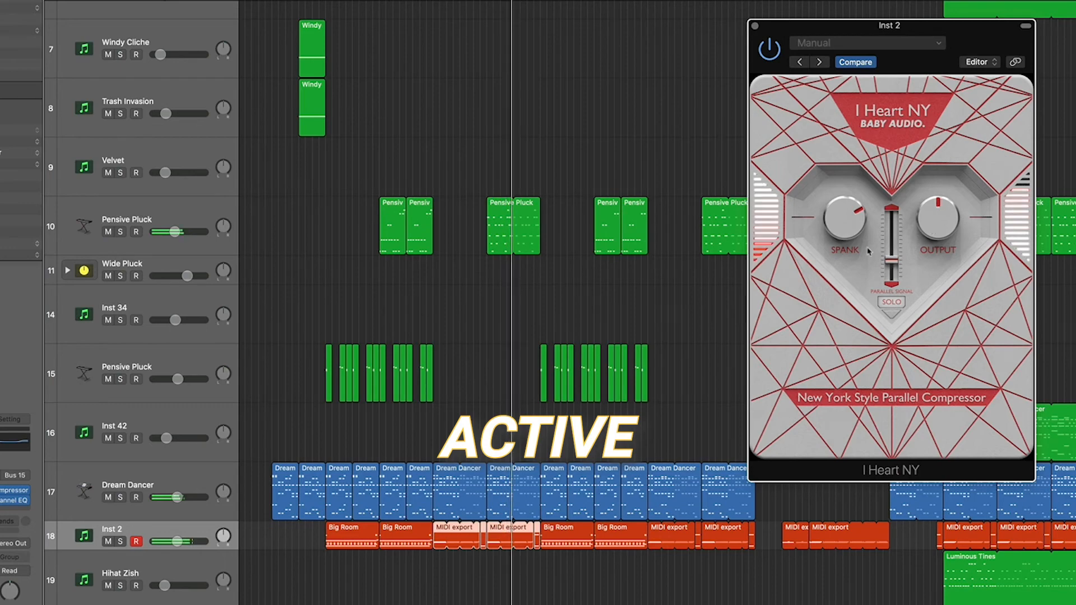
Raise Spank and the Parallel Signal fader slightly, comparing the mix with I Heart NY bypassed and active.
{"action": "left_click", "coordinate": [768, 50]}
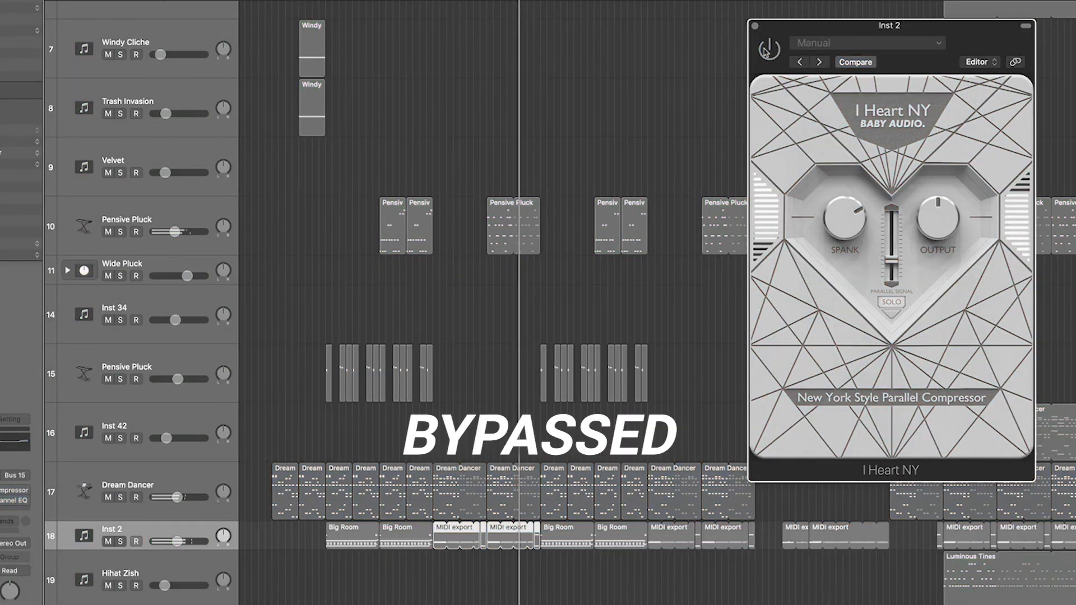
{"action": "left_click", "coordinate": [767, 50]}
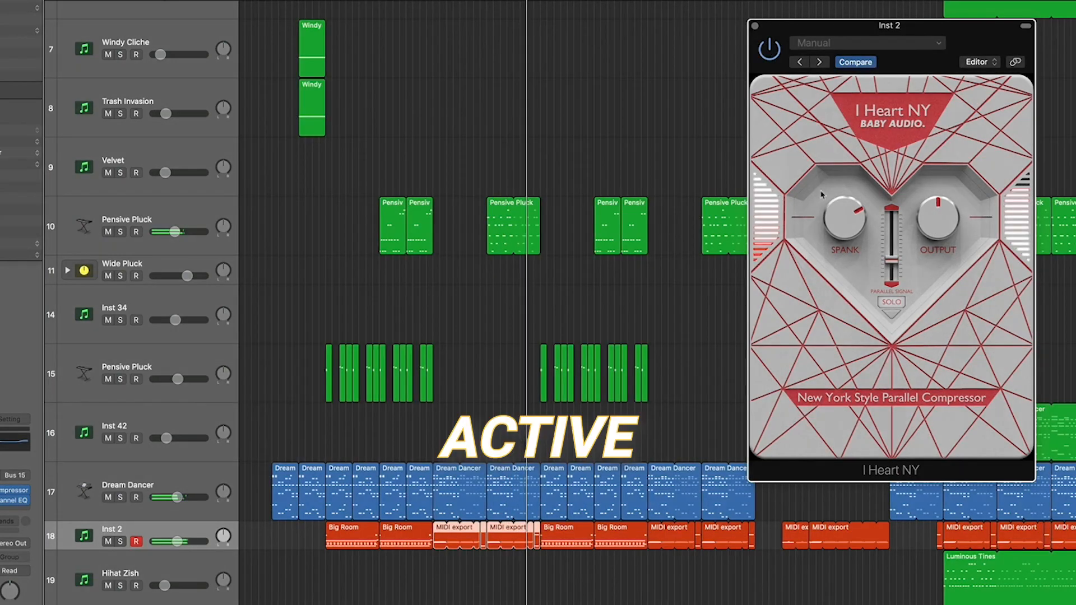
{"action": "left_click_drag", "start_coordinate": [841, 225], "coordinate": [842, 223]}
{"action": "left_click_drag", "start_coordinate": [894, 260], "coordinate": [894, 248]}
{"action": "left_click", "coordinate": [893, 302]}
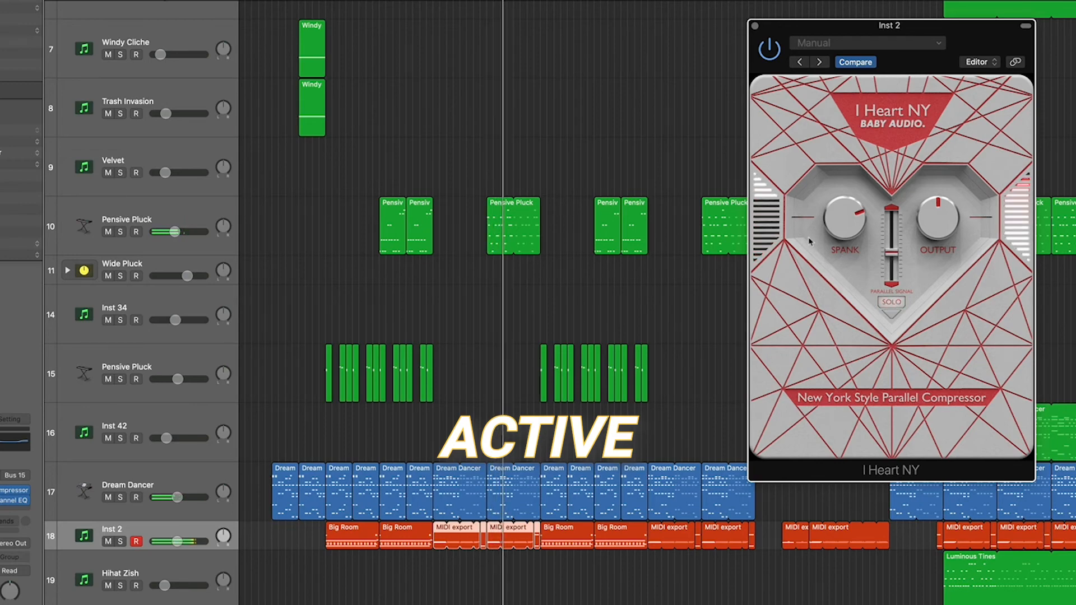
{"action": "left_click", "coordinate": [771, 50]}
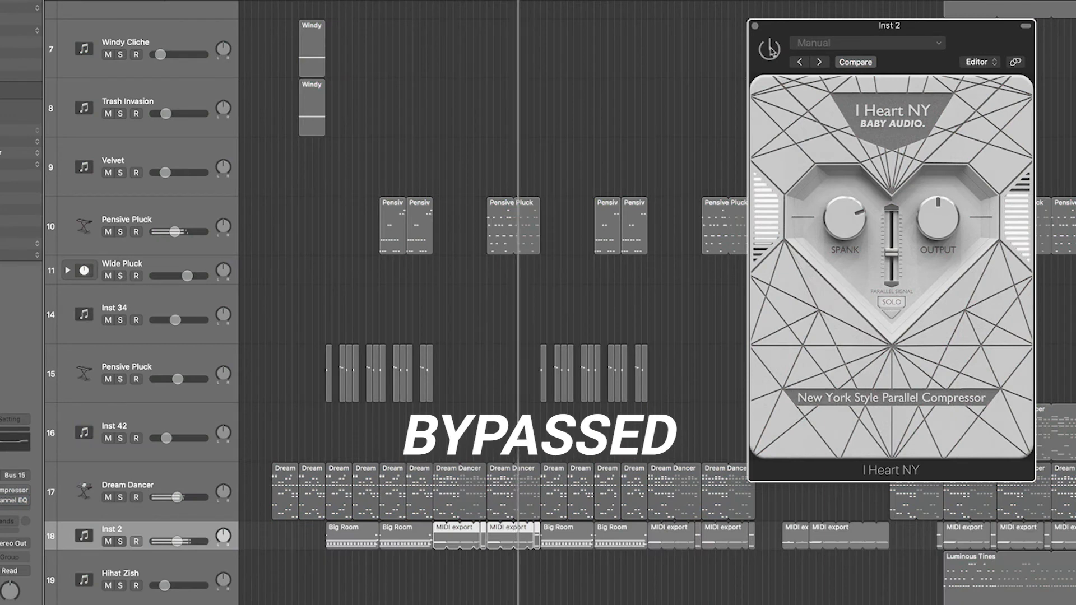
{"action": "left_click", "coordinate": [771, 50]}
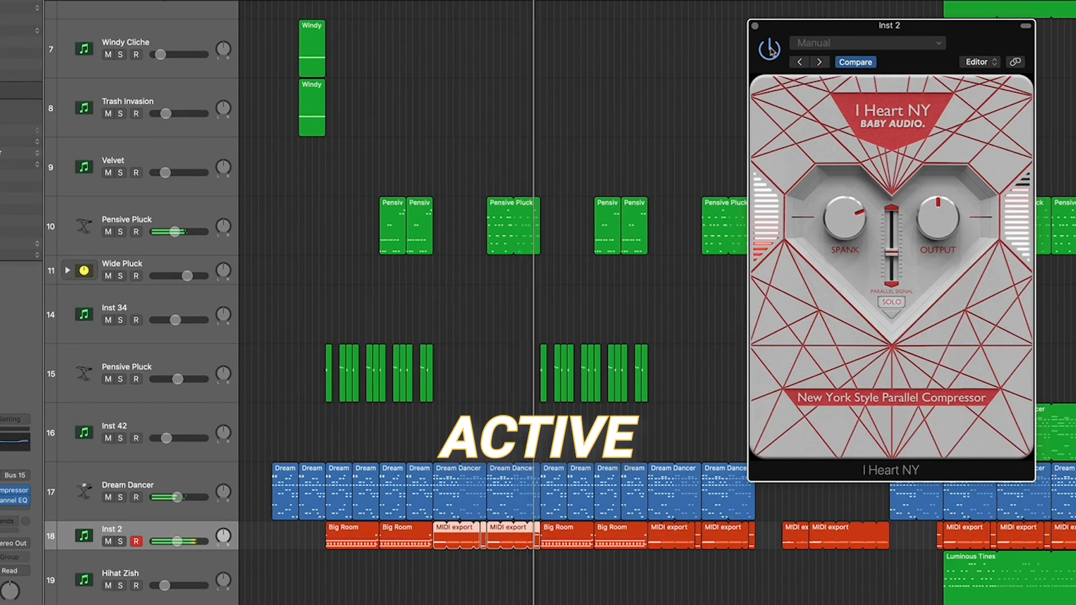
Stop playback, move the playhead back within the second MIDI export region, and raise I Heart NY's Parallel Signal fader slightly.
{"action": "key", "text": "space"}
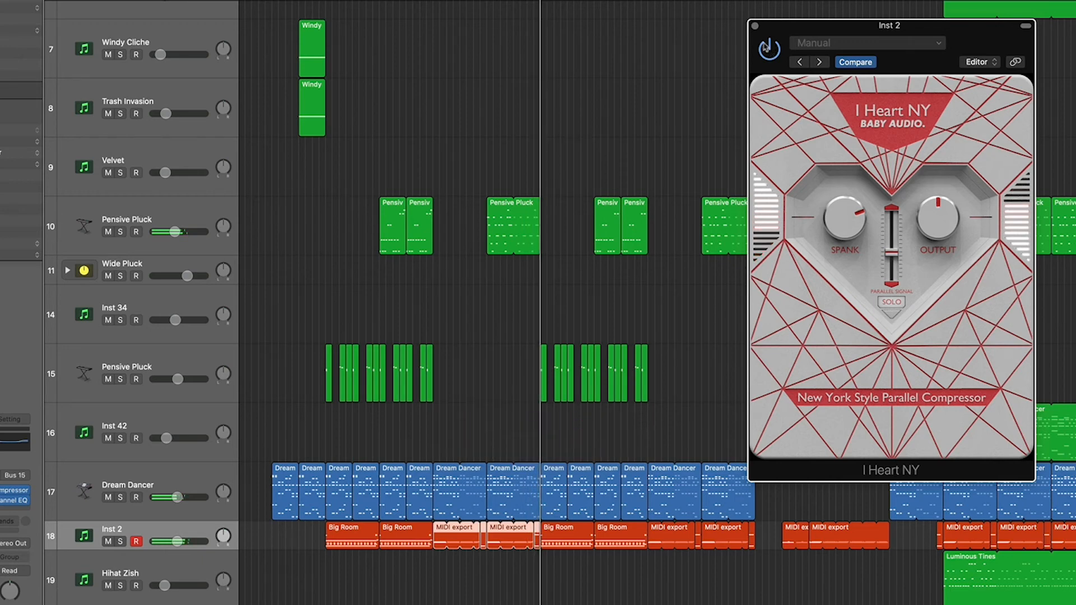
{"action": "left_click_drag", "start_coordinate": [781, 25], "coordinate": [808, 15]}
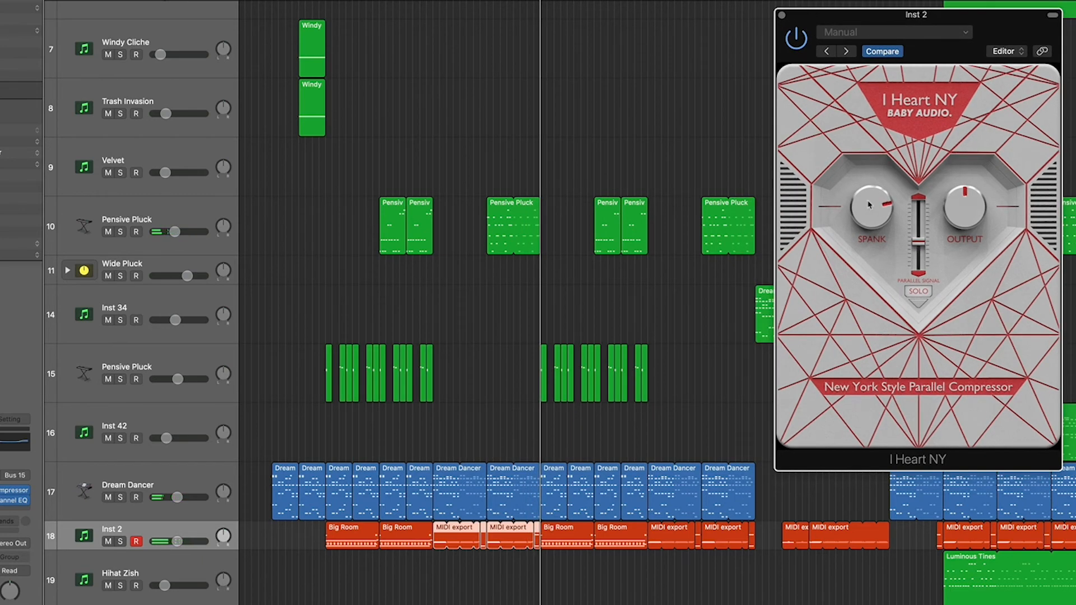
{"action": "left_click", "coordinate": [530, 18]}
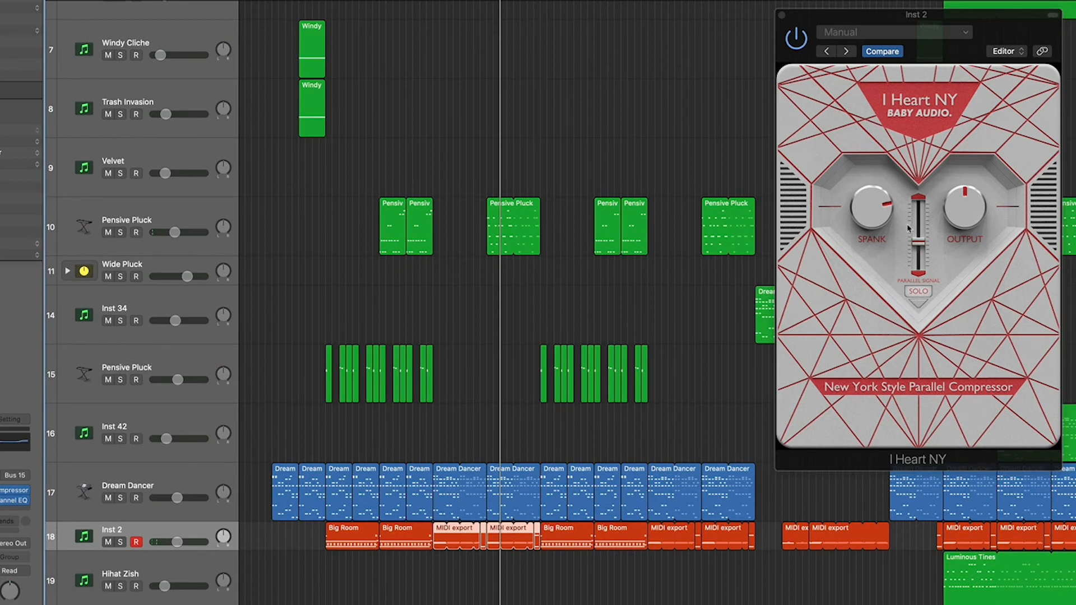
{"action": "left_click", "coordinate": [920, 239]}
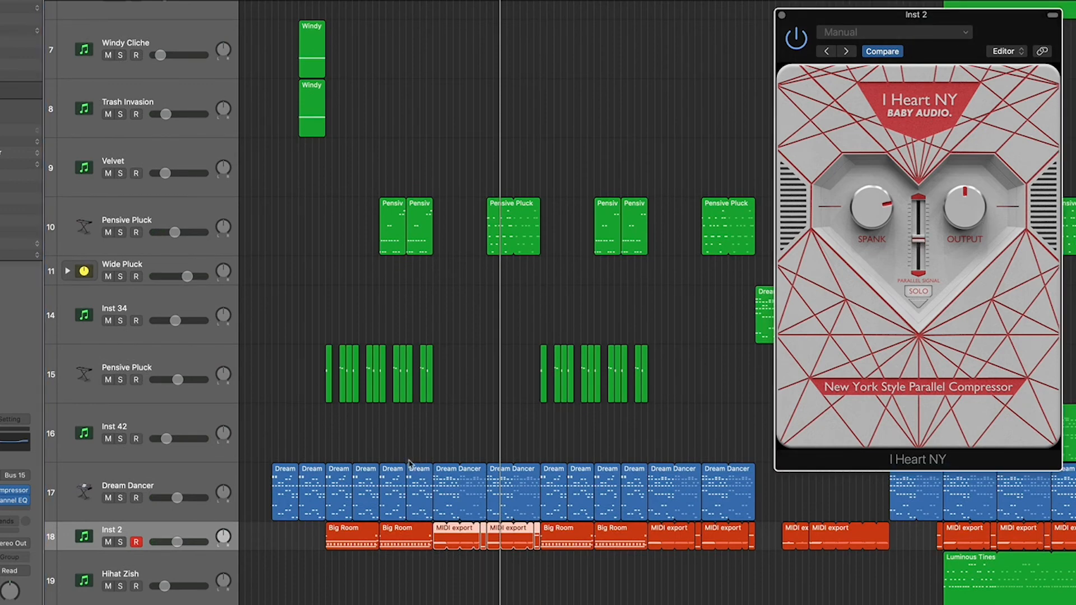
Play the soloed Inst 2 track and compare the drums with I Heart NY active and bypassed before stopping playback.
{"action": "key", "text": "space"}
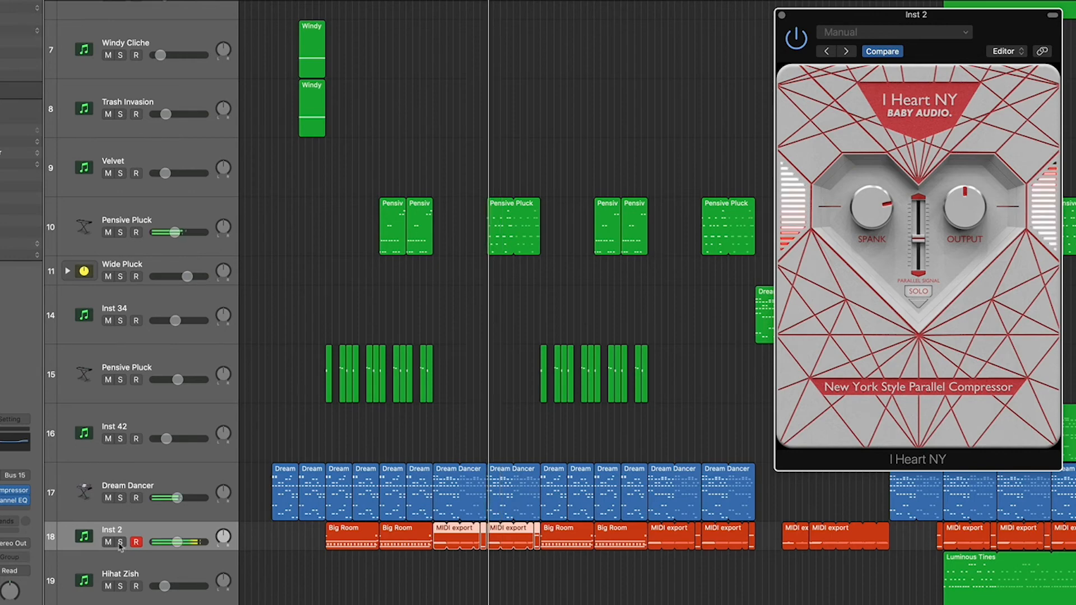
{"action": "left_click", "coordinate": [120, 542]}
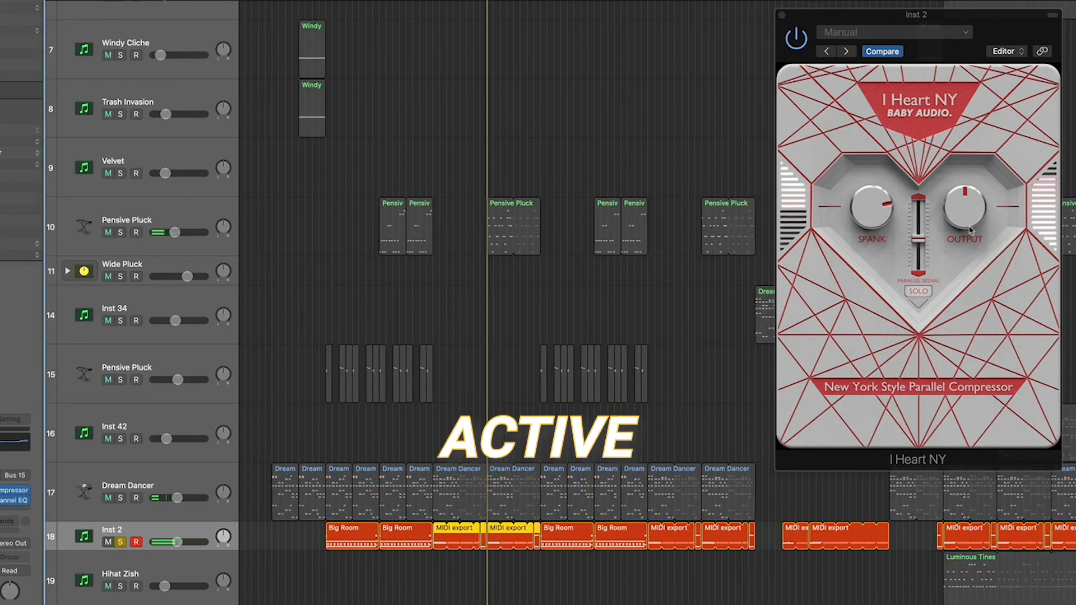
{"action": "left_click", "coordinate": [796, 39]}
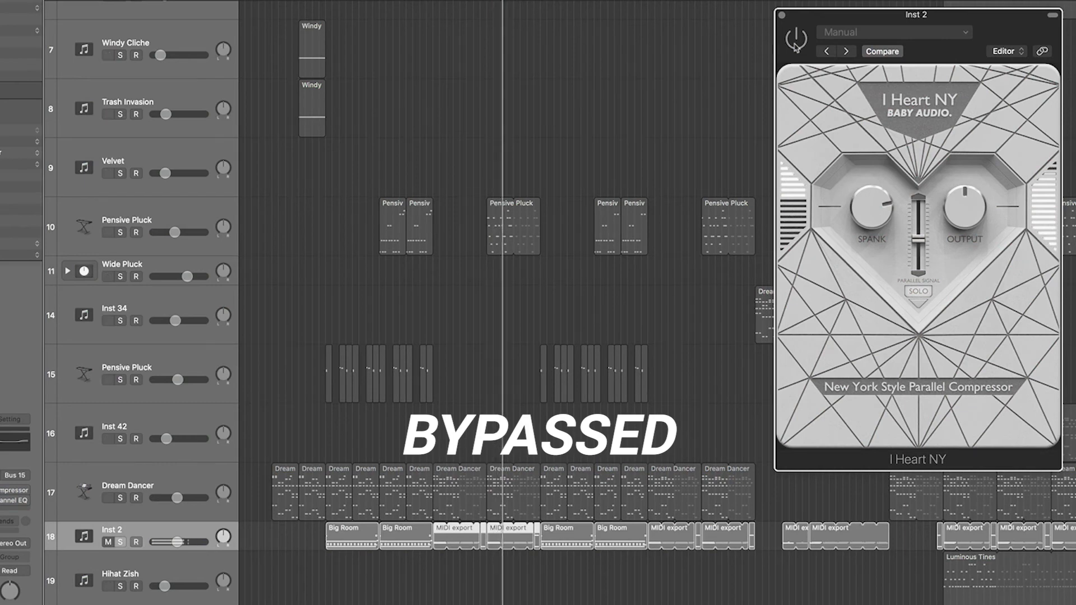
{"action": "left_click", "coordinate": [796, 41]}
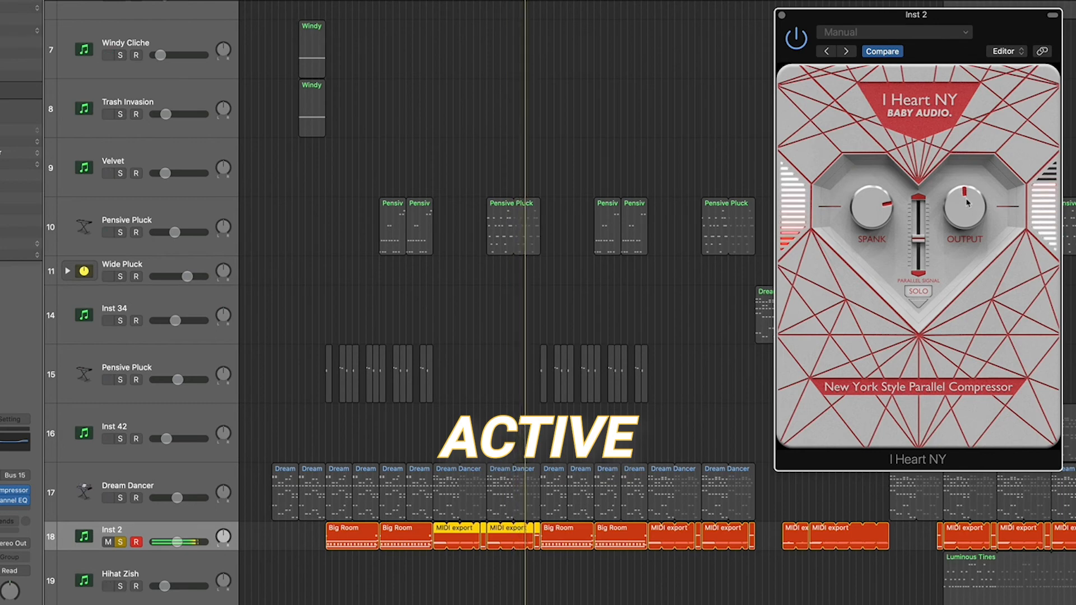
{"action": "left_click", "coordinate": [798, 39]}
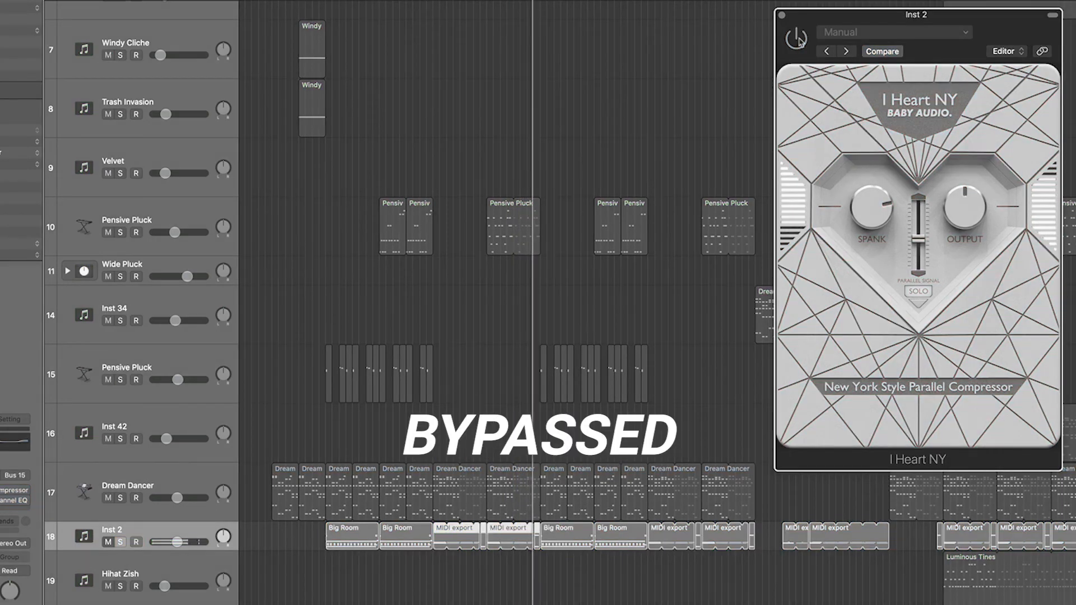
{"action": "key", "text": "space"}
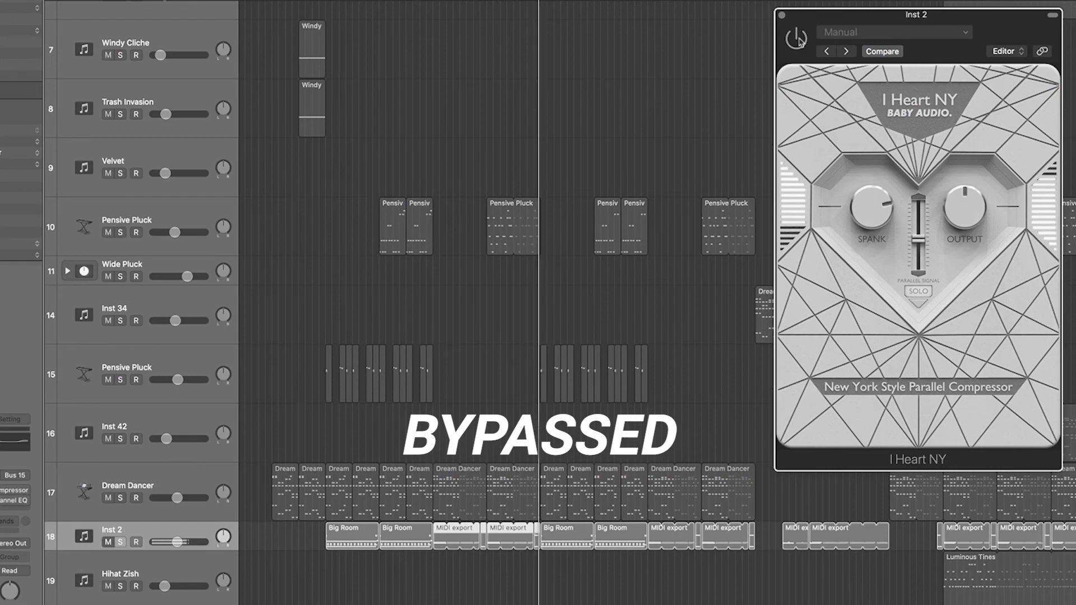
Move the I Heart NY window aside, close it, and return the track view to the Inst 2 track.
{"action": "left_click_drag", "start_coordinate": [824, 16], "coordinate": [817, 17]}
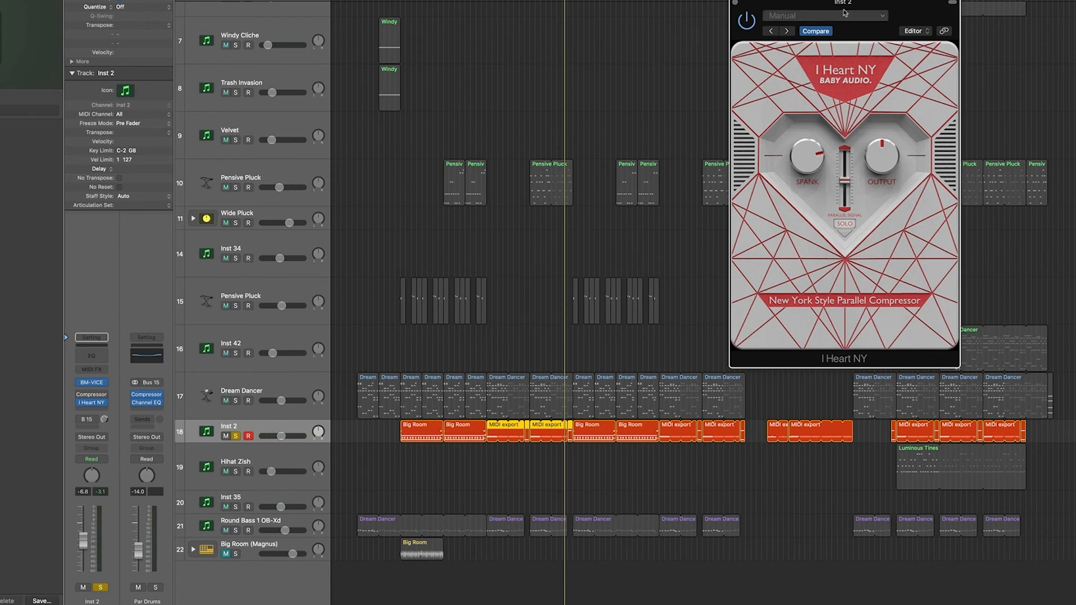
{"action": "left_click_drag", "start_coordinate": [897, 6], "coordinate": [946, 16]}
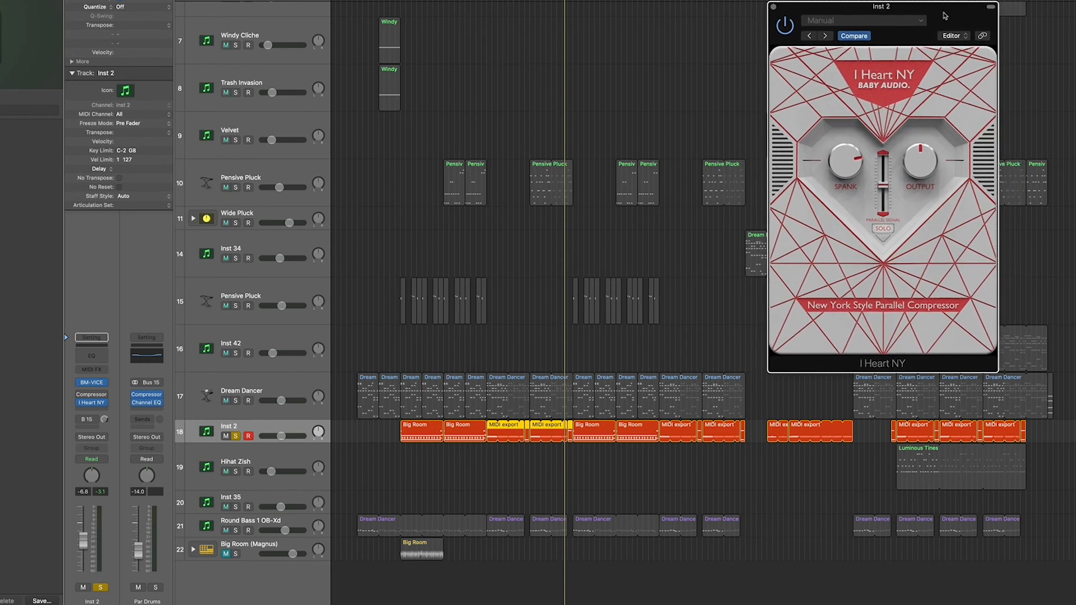
{"action": "left_click", "coordinate": [774, 7]}
{"action": "scroll", "coordinate": [620, 135], "scroll_direction": "up", "scroll_amount": 5}
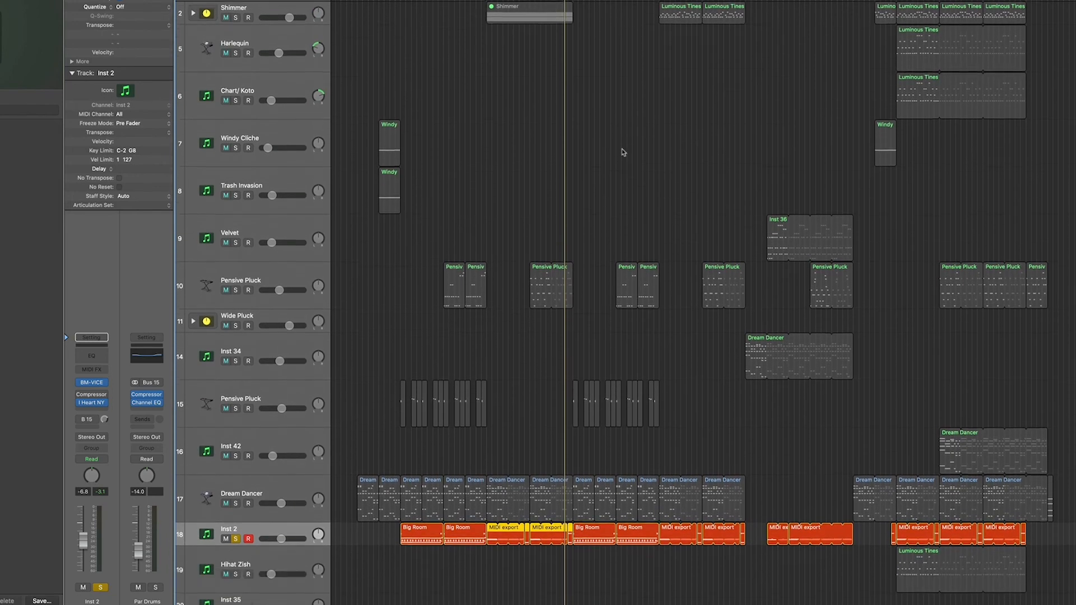
{"action": "scroll", "coordinate": [622, 151], "scroll_direction": "down", "scroll_amount": 4}
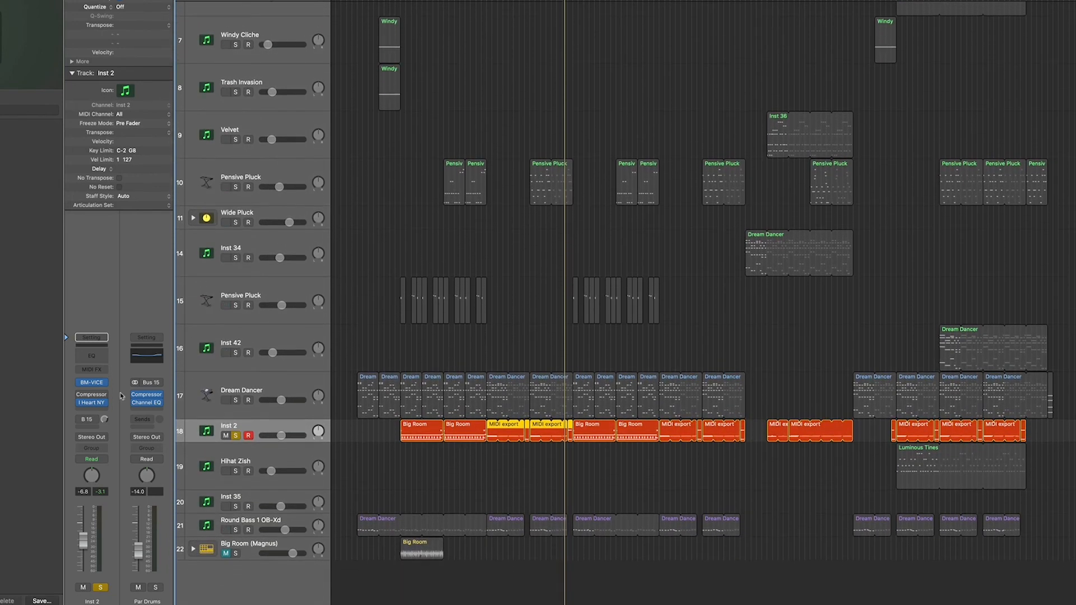